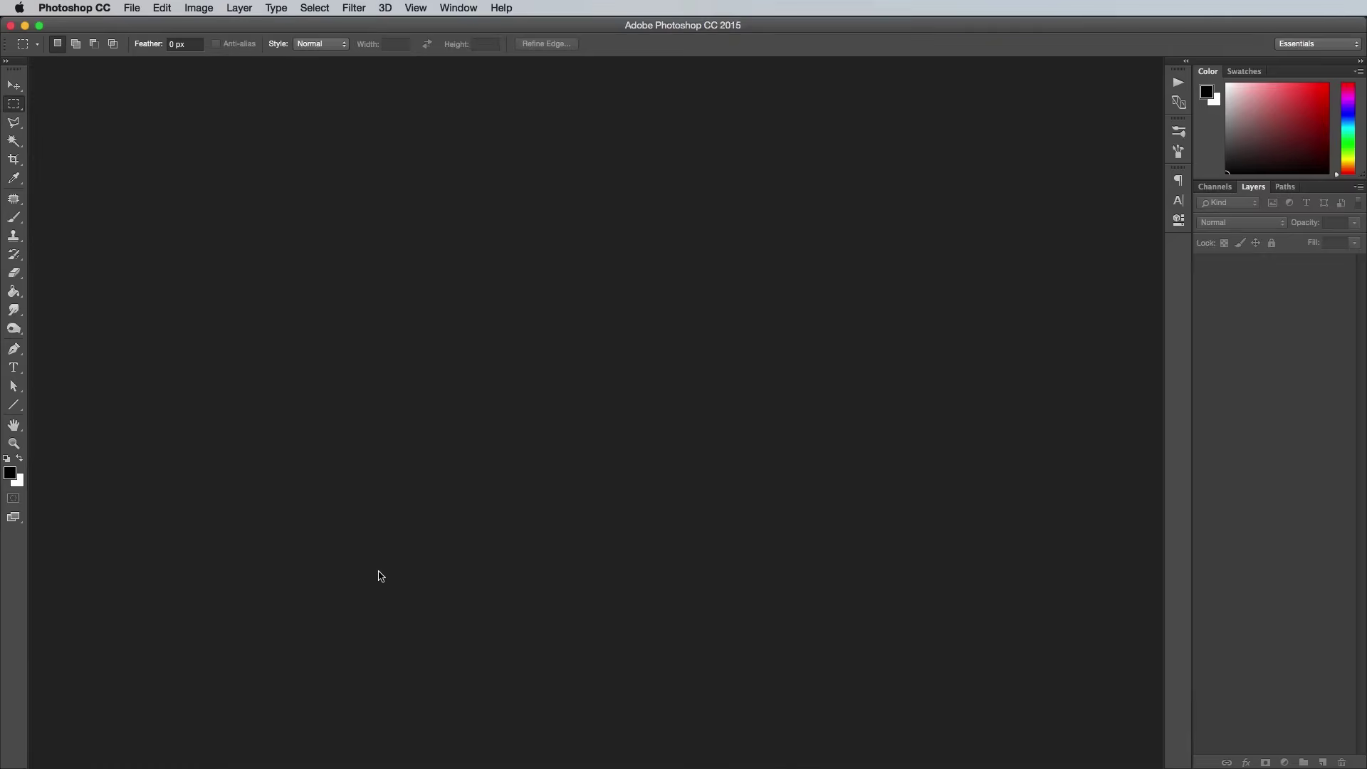
# Create a new 1920 × 1080 px document and switch to the Move tool.
pyautogui.press('super+n')
pyautogui.press('Tab')
pyautogui.write('1920')
pyautogui.press('Tab')
pyautogui.write('1')
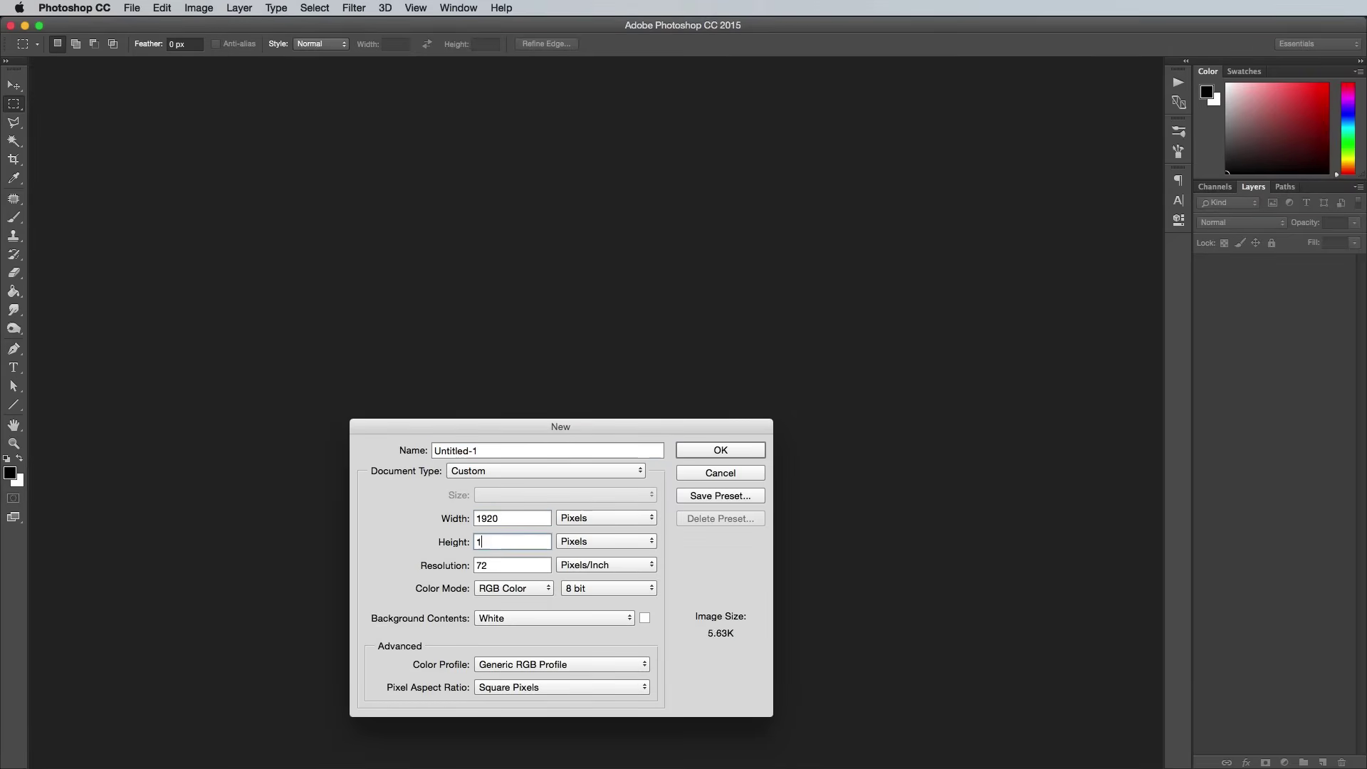
pyautogui.write('080')
pyautogui.press('Return')
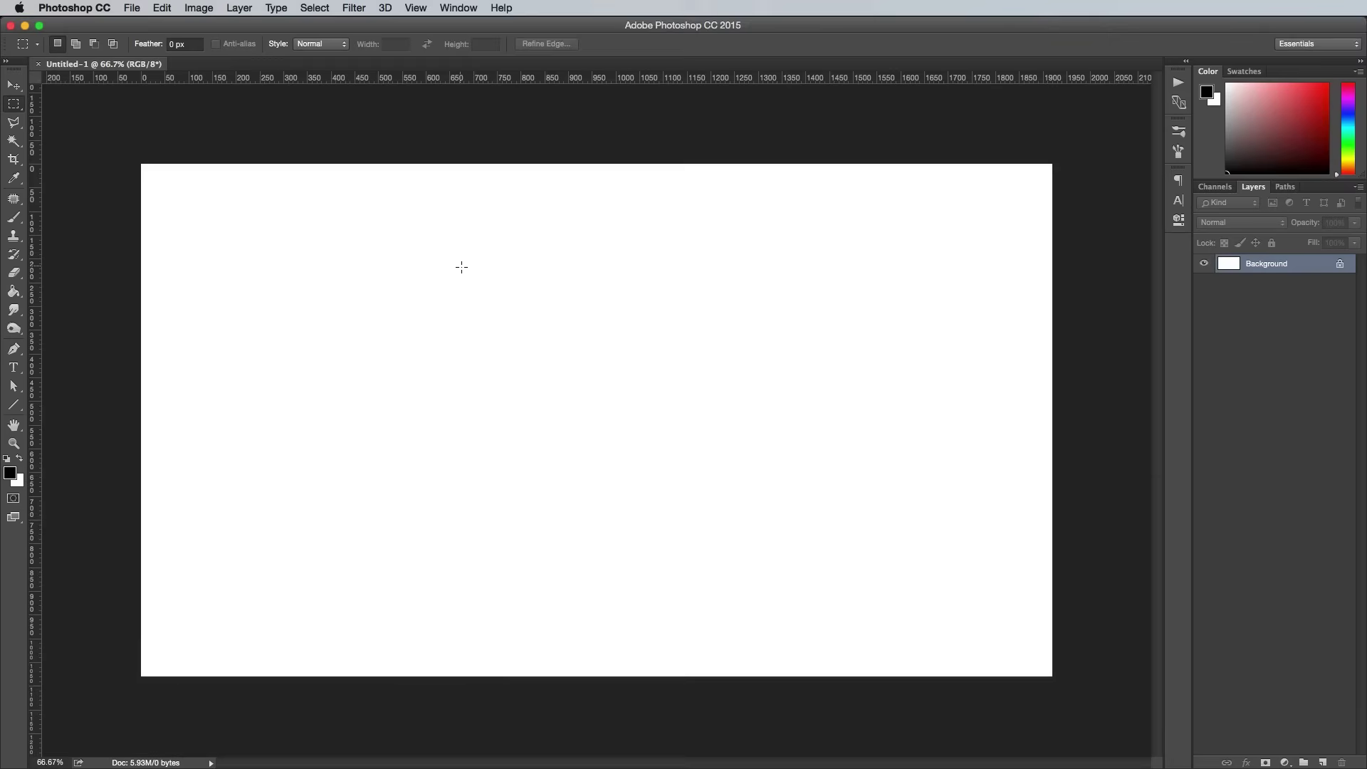
pyautogui.press('v')
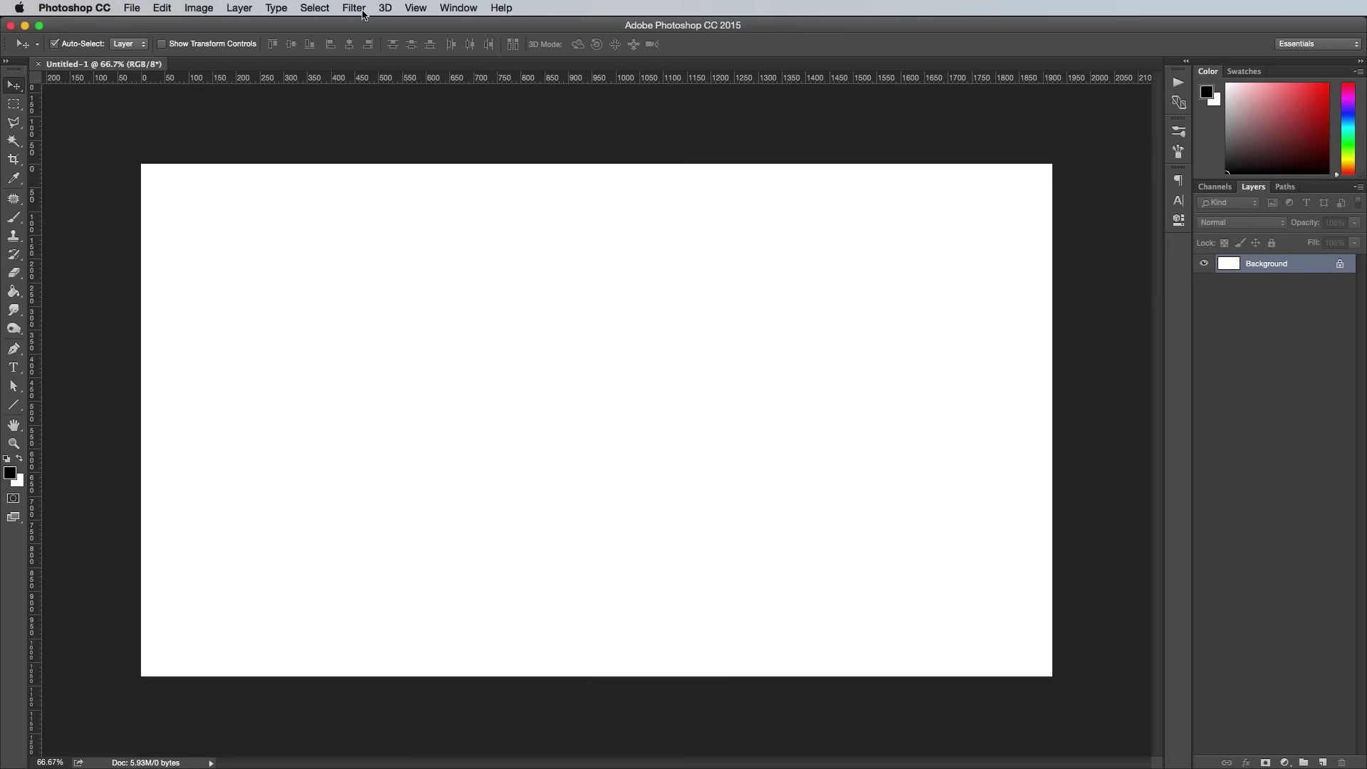
# Render Clouds to fill the canvas with grey cloud texture.
pyautogui.click(362, 10)
pyautogui.moveTo(424, 247)
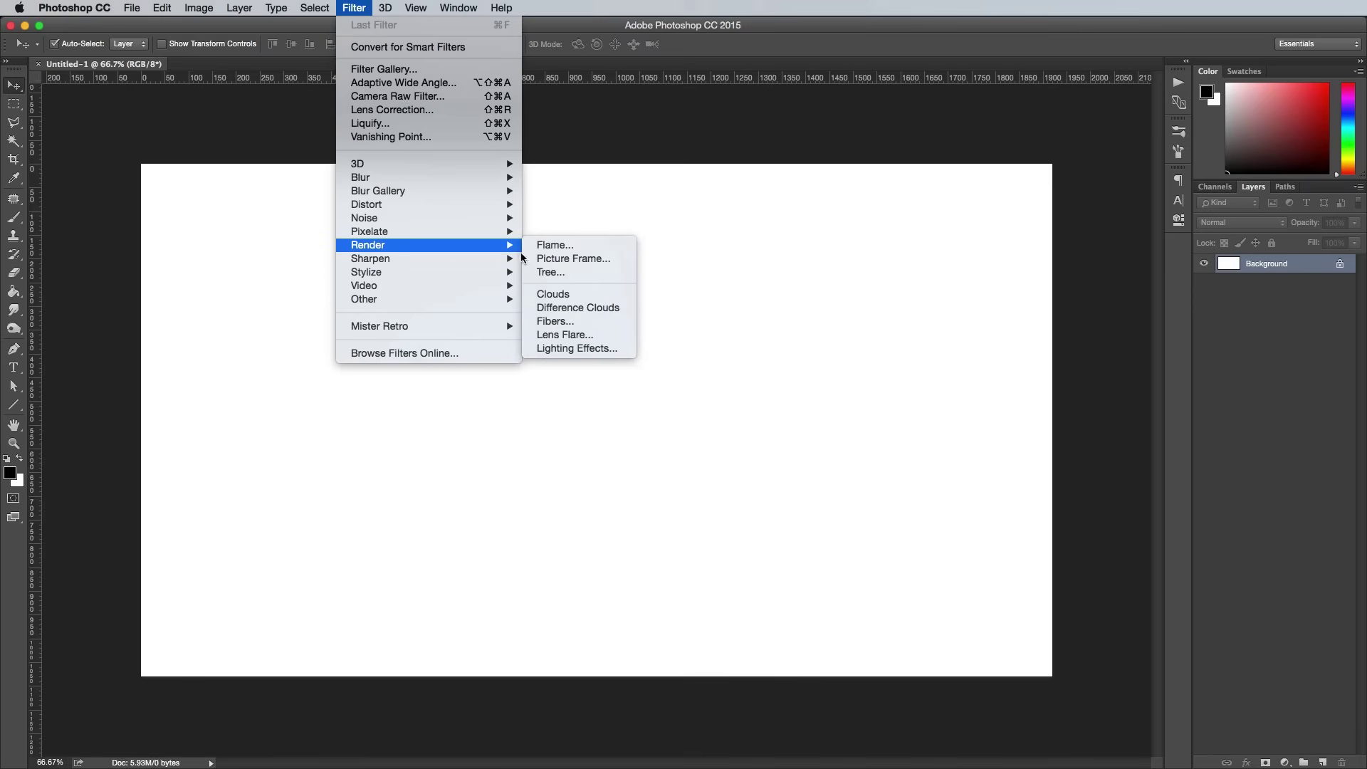
pyautogui.click(580, 297)
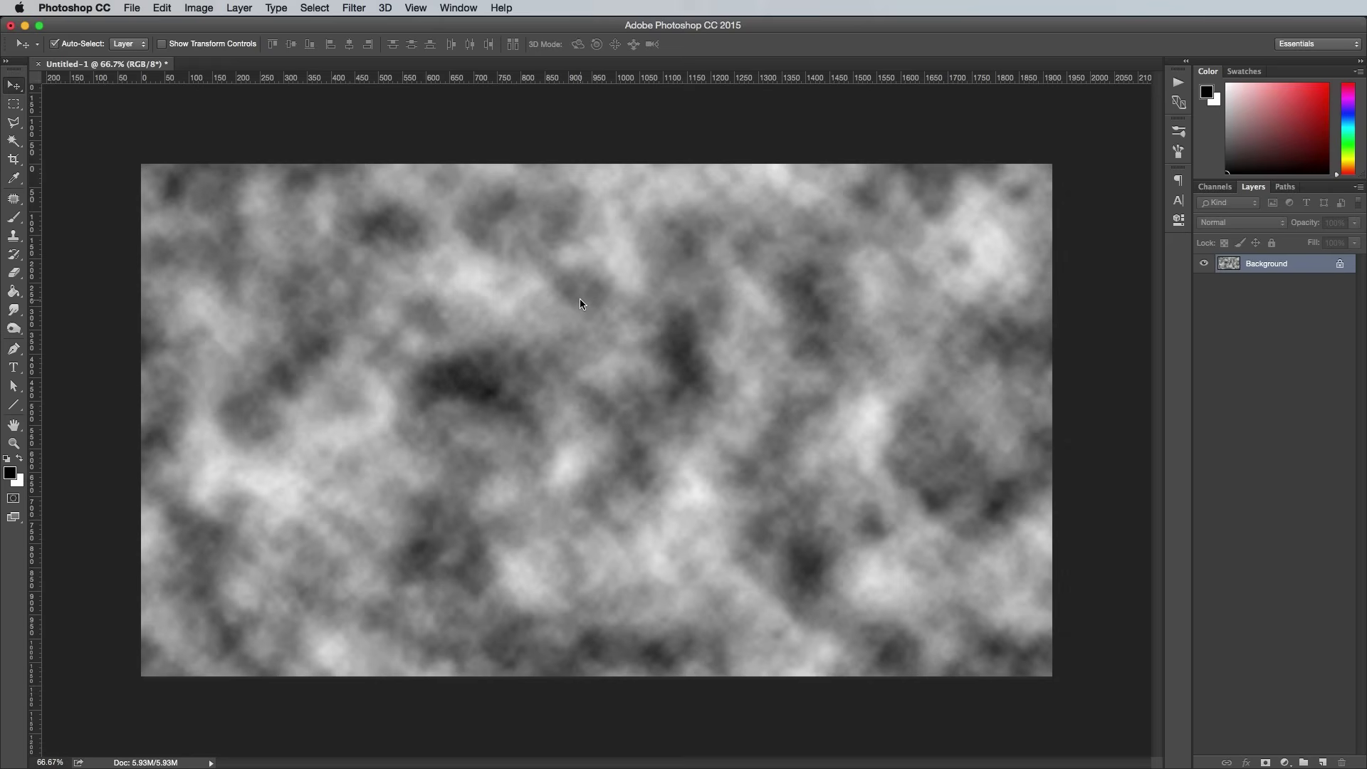
# Soften the clouds with a 20-pixel Gaussian Blur.
pyautogui.click(346, 10)
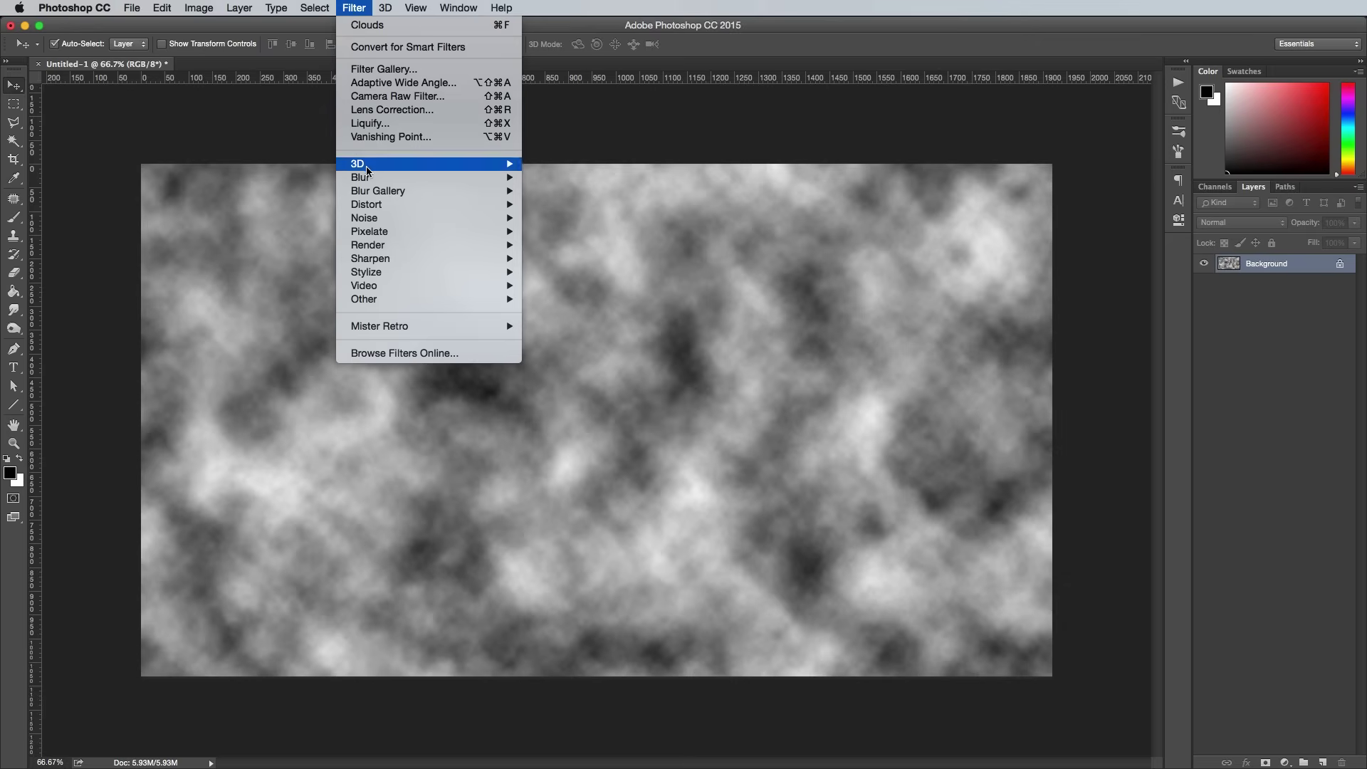
pyautogui.moveTo(398, 177)
pyautogui.click(570, 232)
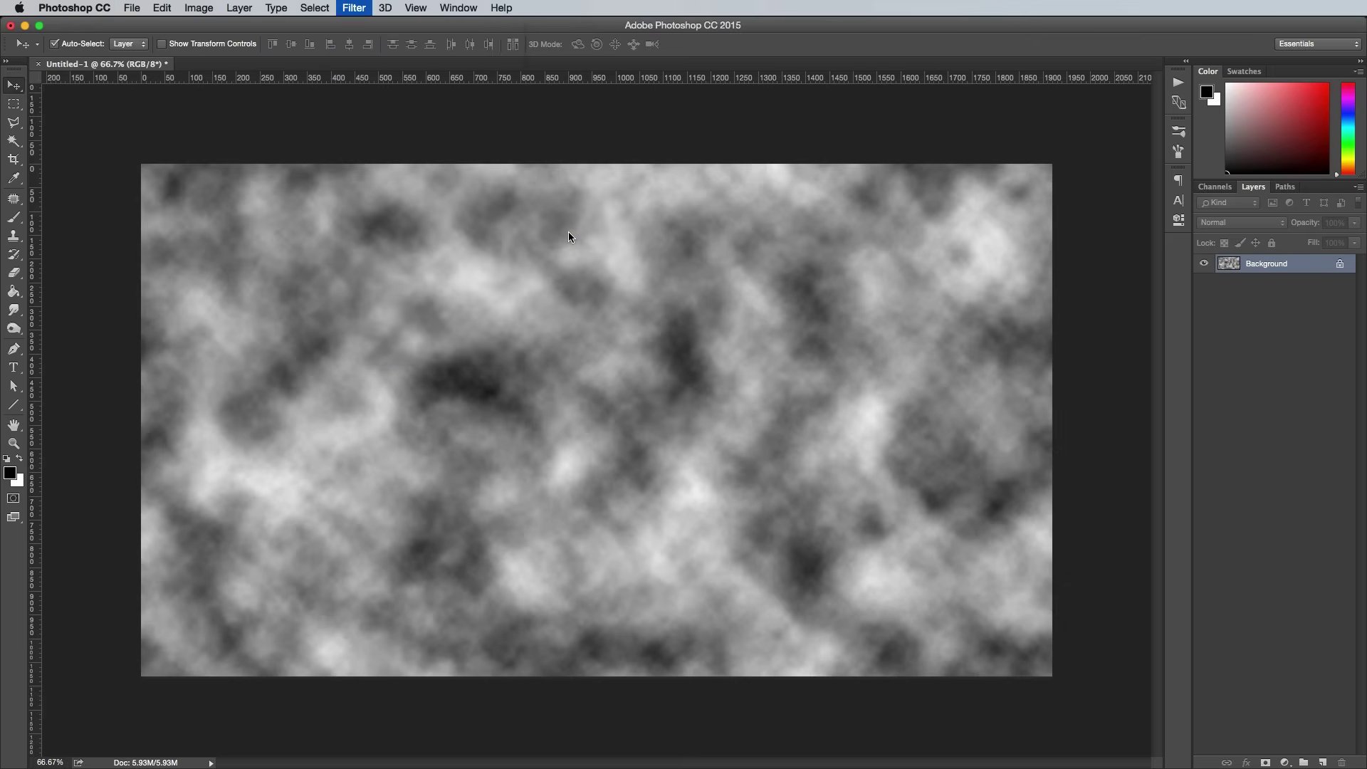
pyautogui.moveTo(853, 461); pyautogui.dragTo(663, 318)
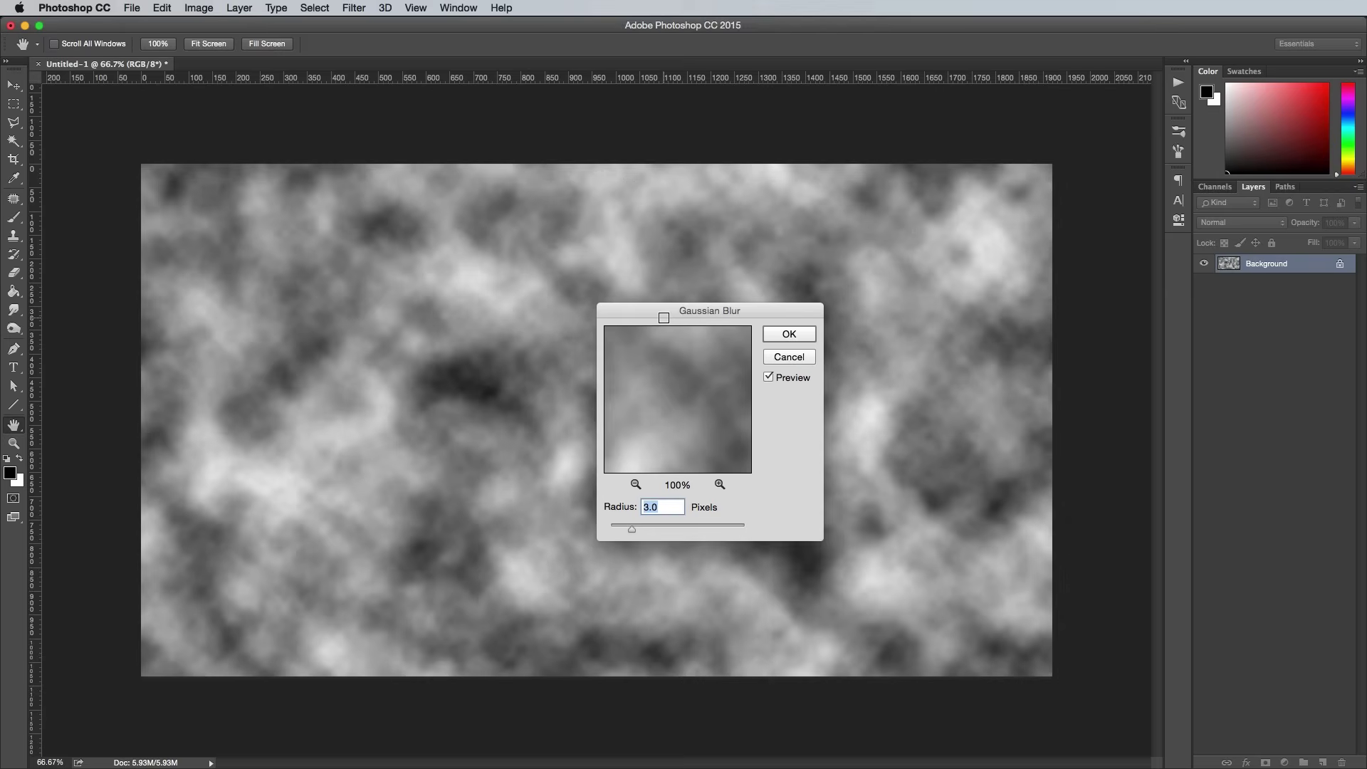
pyautogui.write('20')
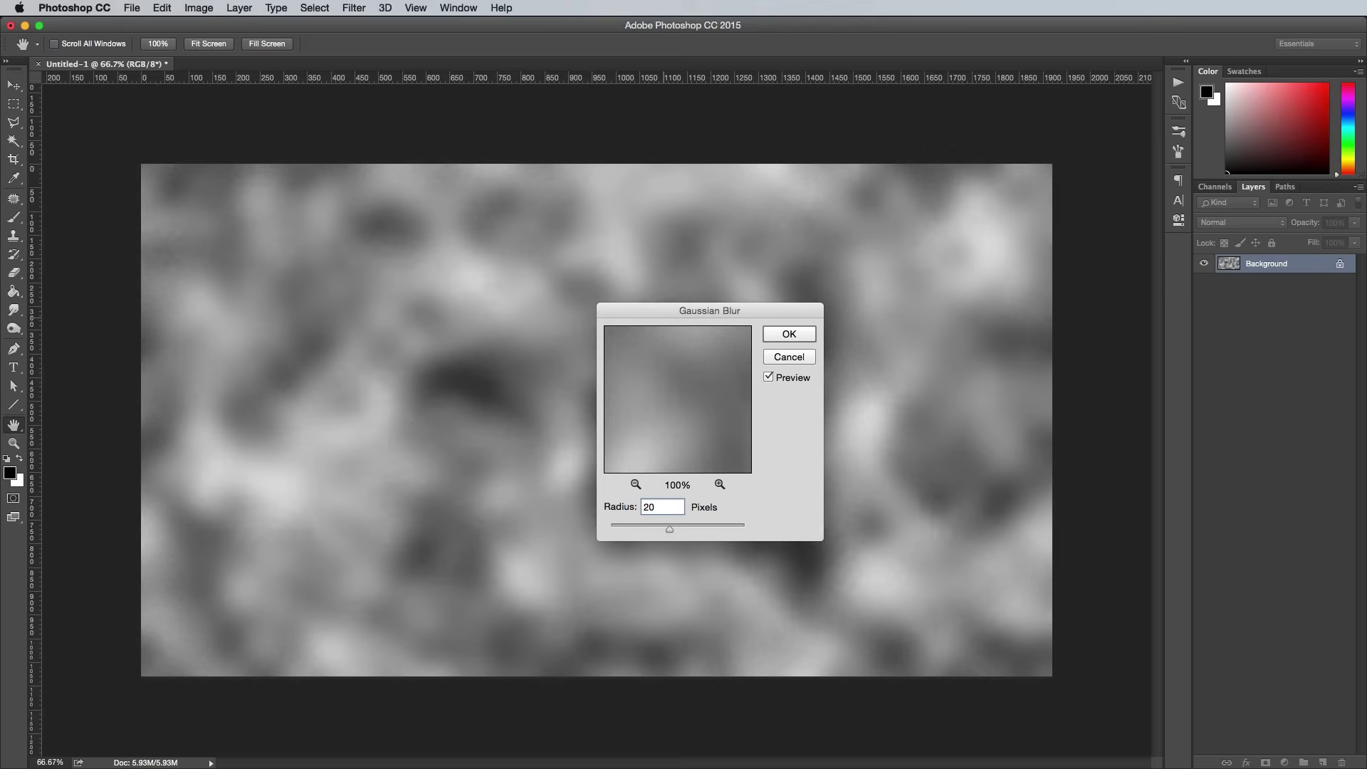
pyautogui.press('Return')
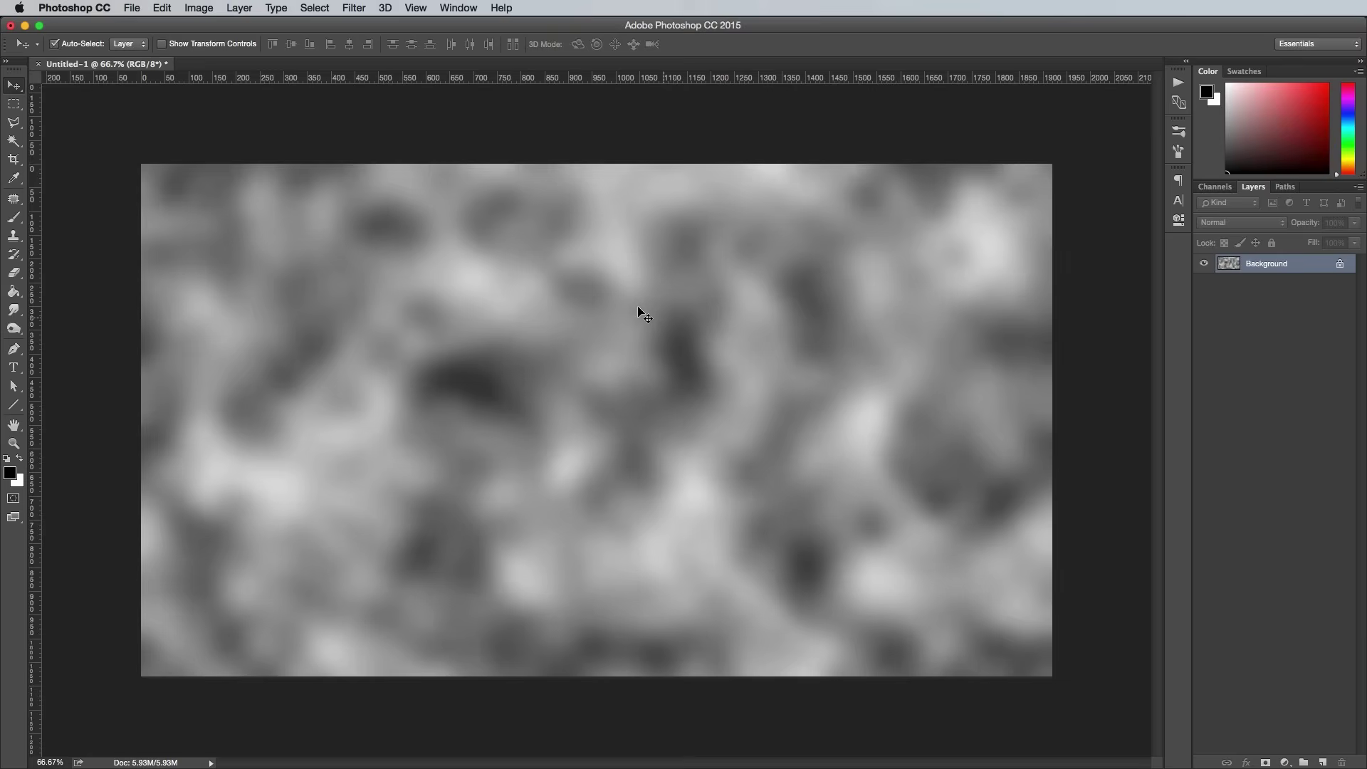
# Apply a Posterize adjustment with 15 levels to the blurred clouds.
pyautogui.click(208, 10)
pyautogui.moveTo(221, 47)
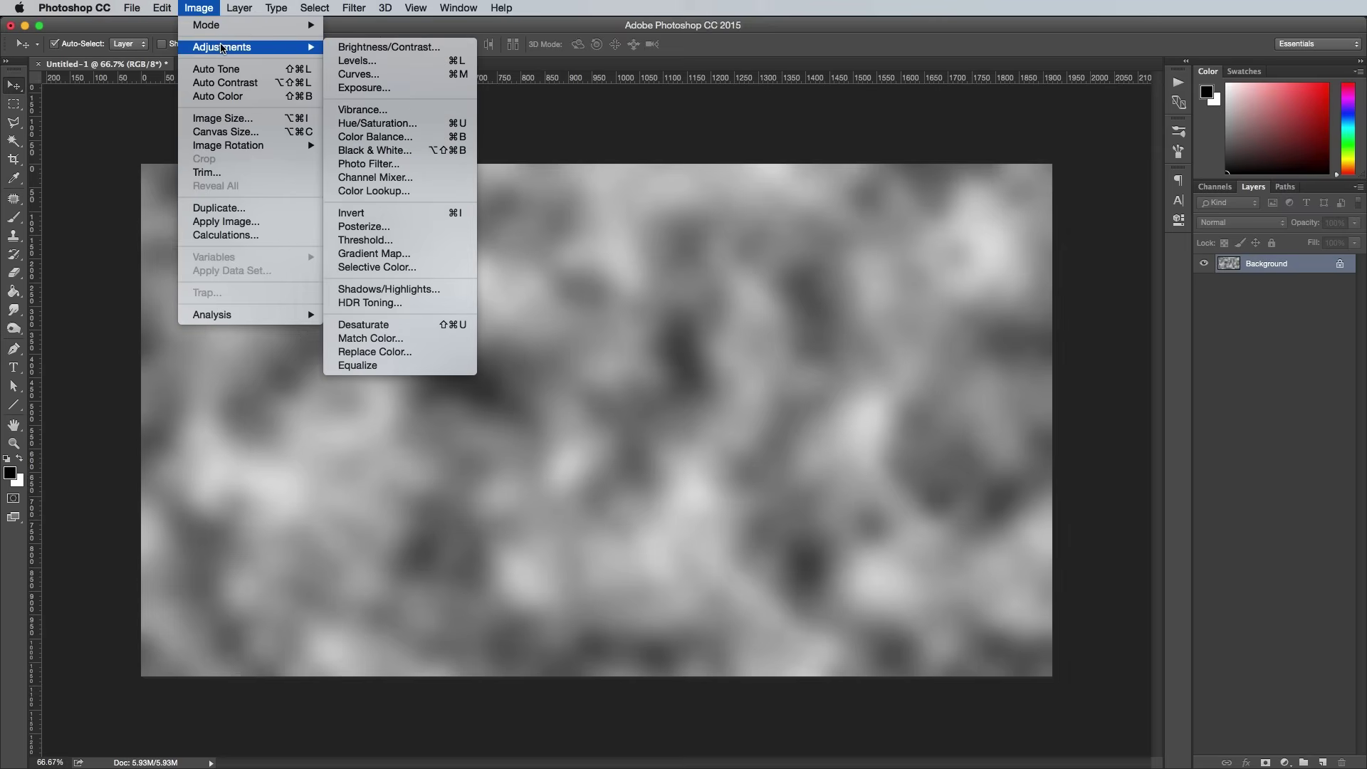
pyautogui.click(375, 228)
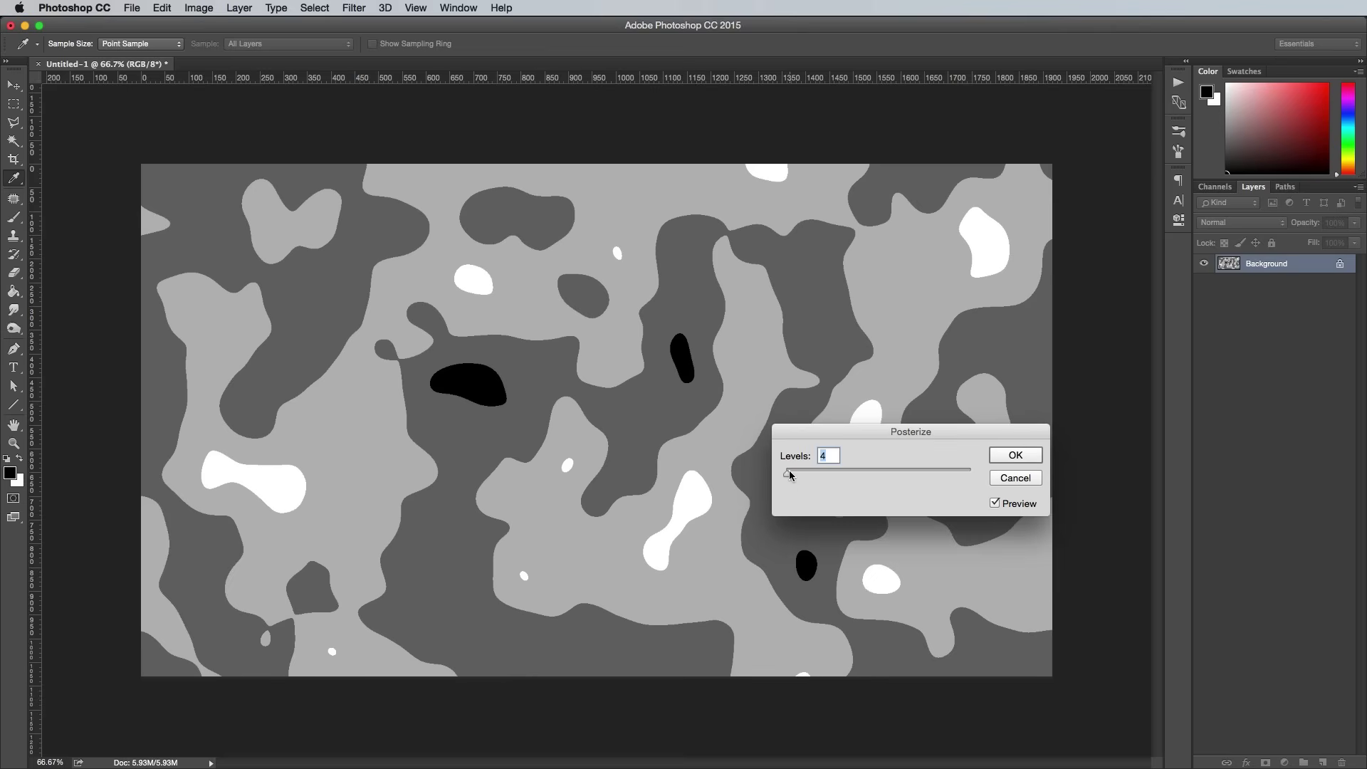
pyautogui.moveTo(787, 473); pyautogui.dragTo(818, 473)
pyautogui.write('15')
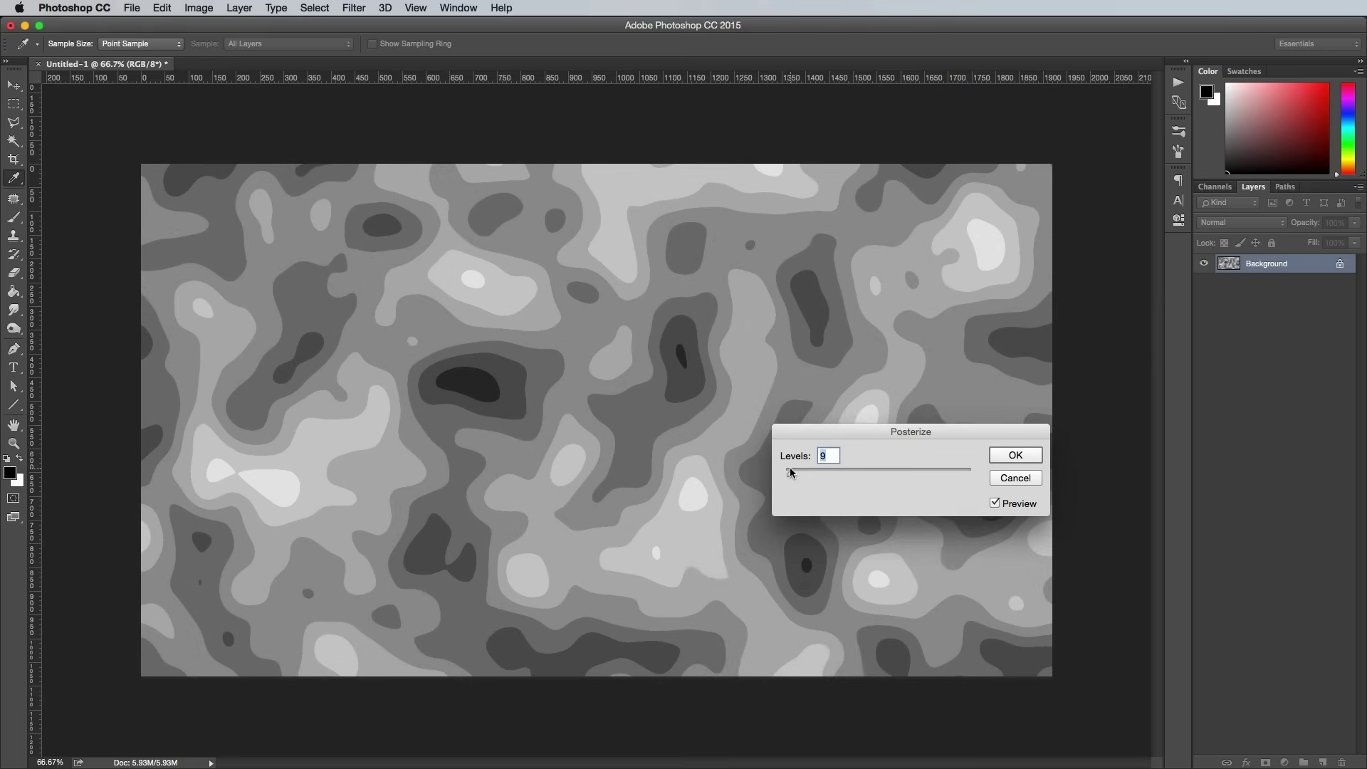
pyautogui.click(1020, 457)
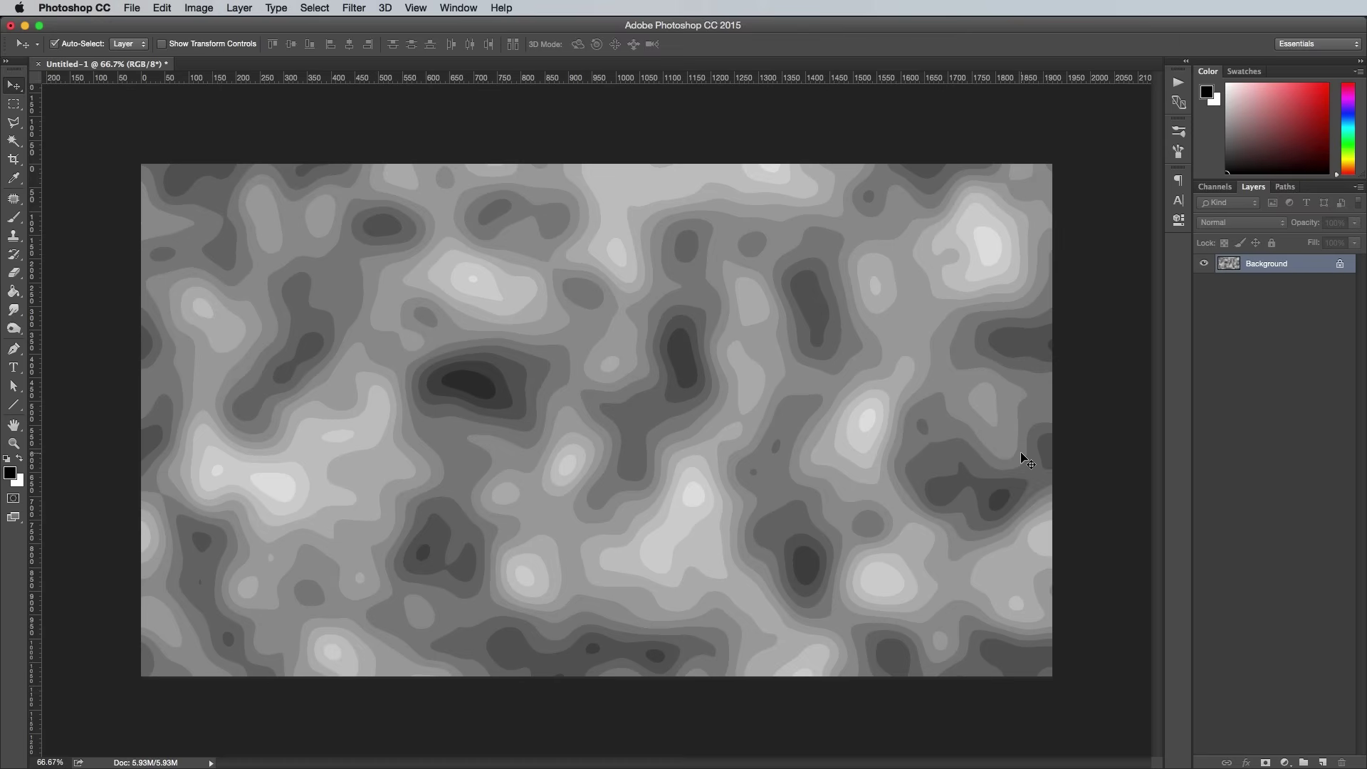
# Apply Find Edges to turn the bands into contour lines, then select all and copy.
pyautogui.click(363, 8)
pyautogui.moveTo(459, 273)
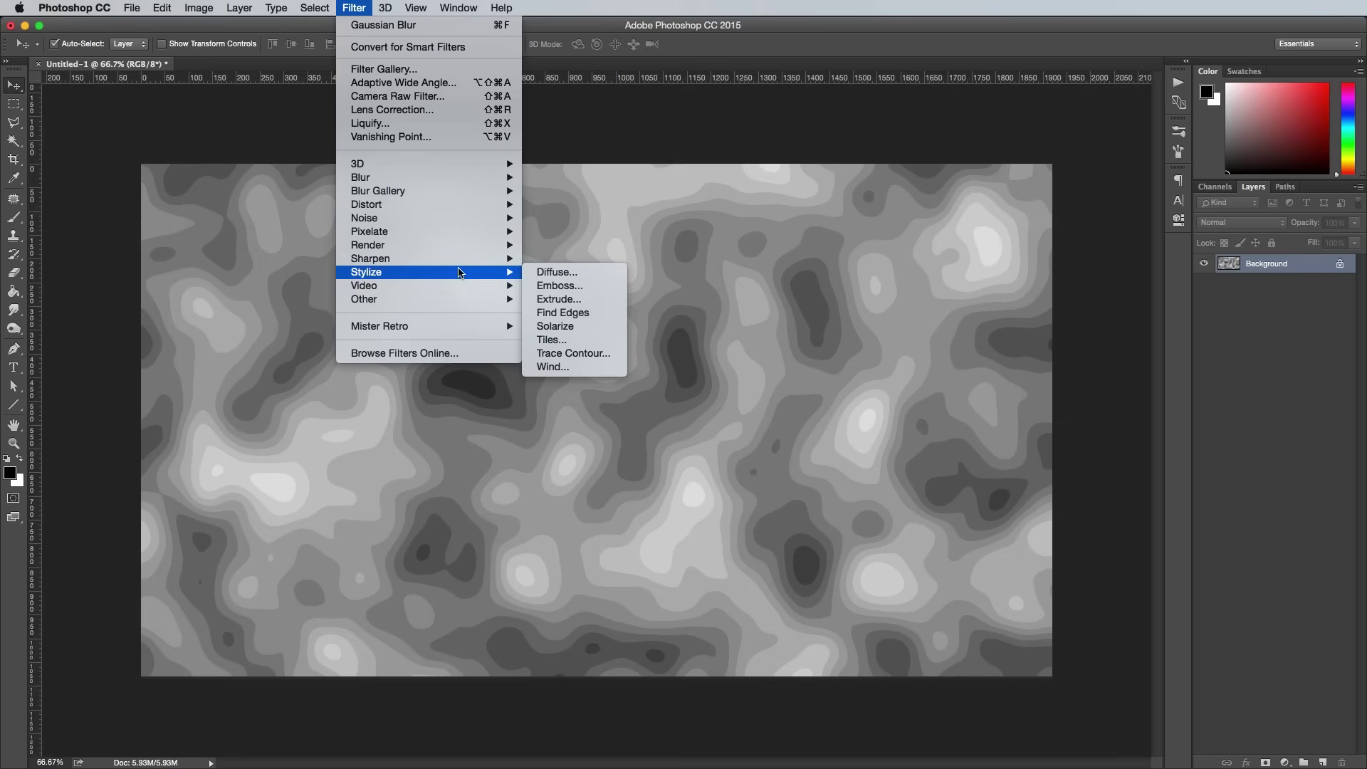
pyautogui.click(563, 313)
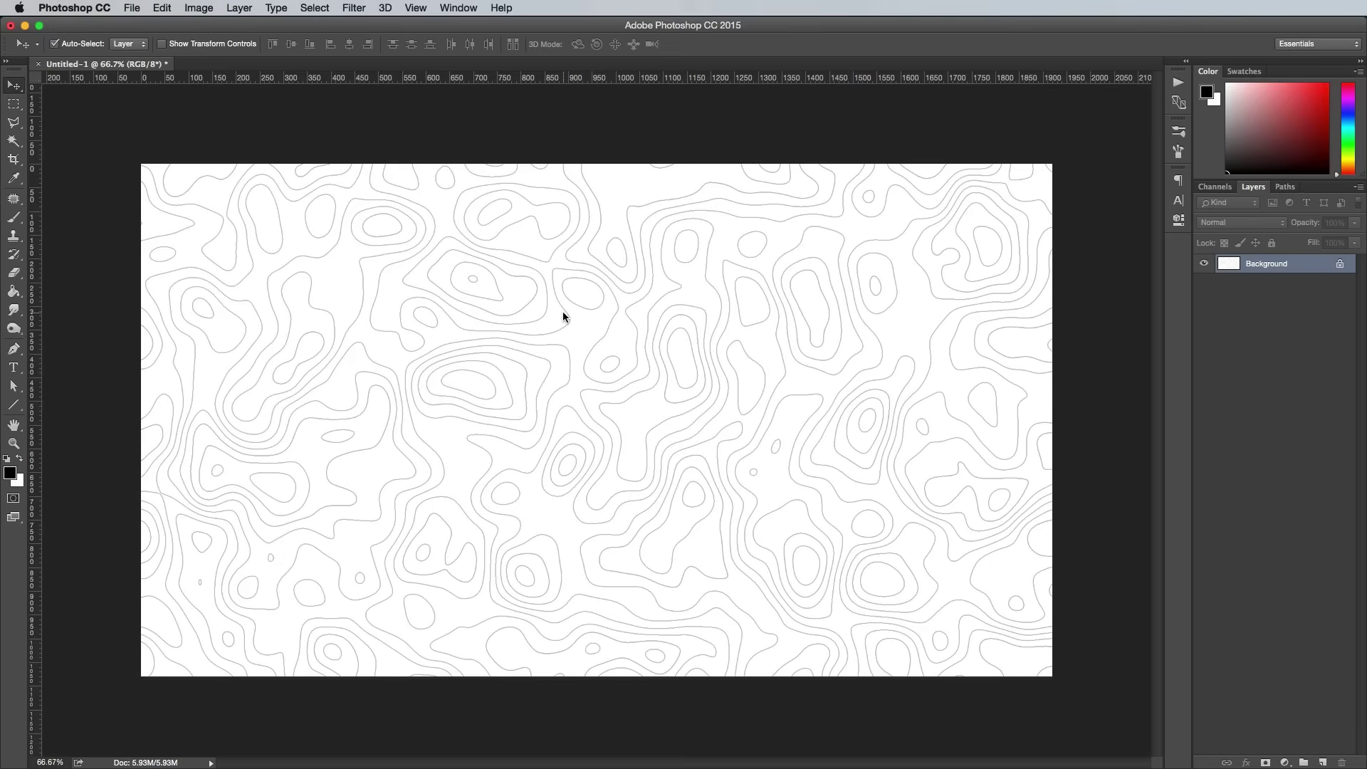
pyautogui.press('super+a')
pyautogui.press('super+c')
# Switch to Illustrator and create a new document with the default settings.
pyautogui.press('super+Tab')
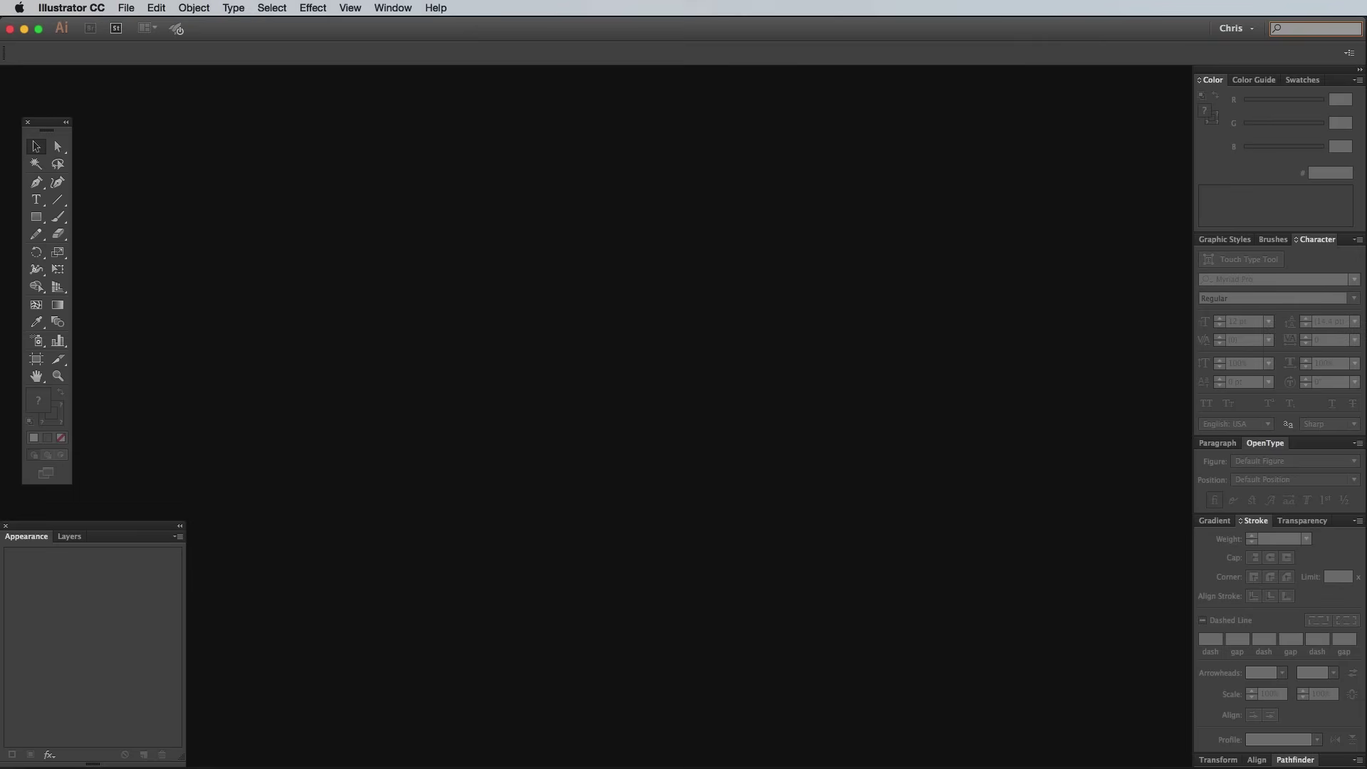
pyautogui.click(126, 8)
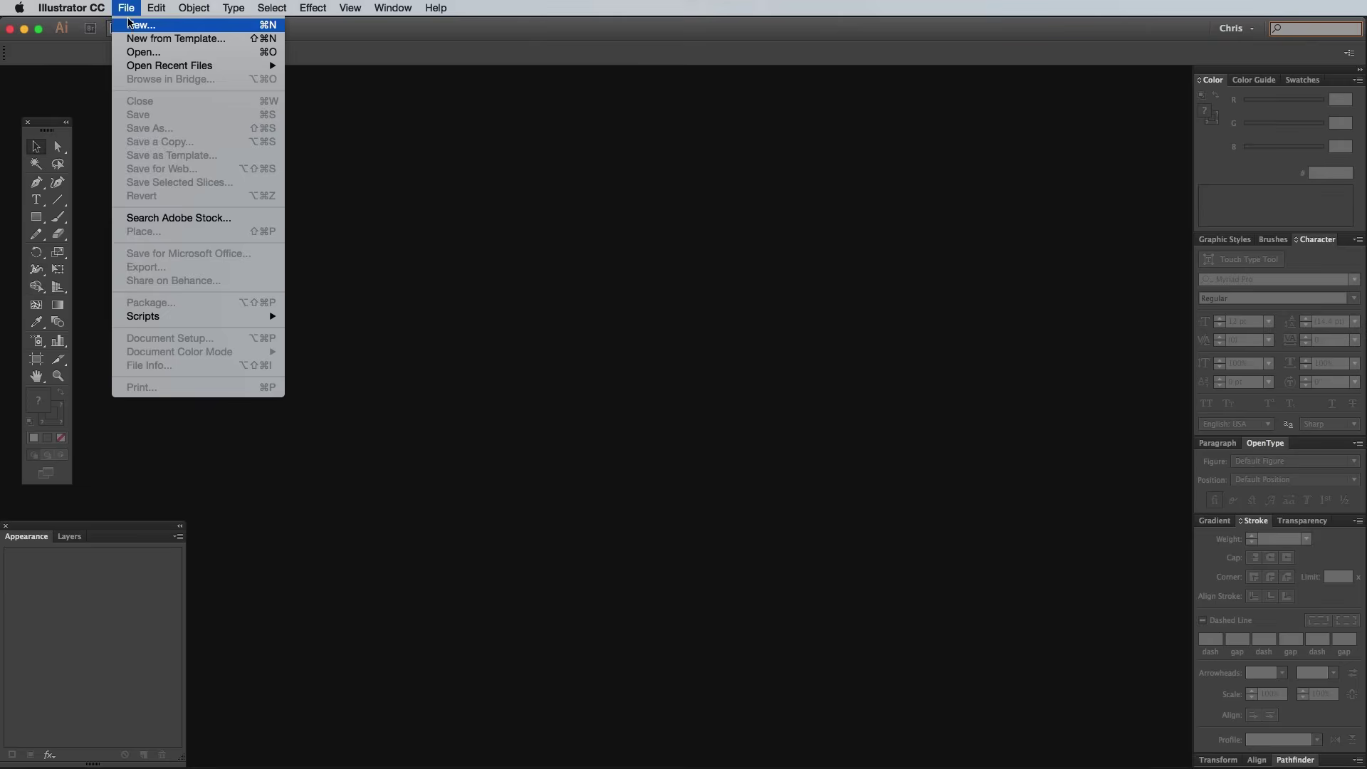
pyautogui.click(142, 23)
pyautogui.click(868, 548)
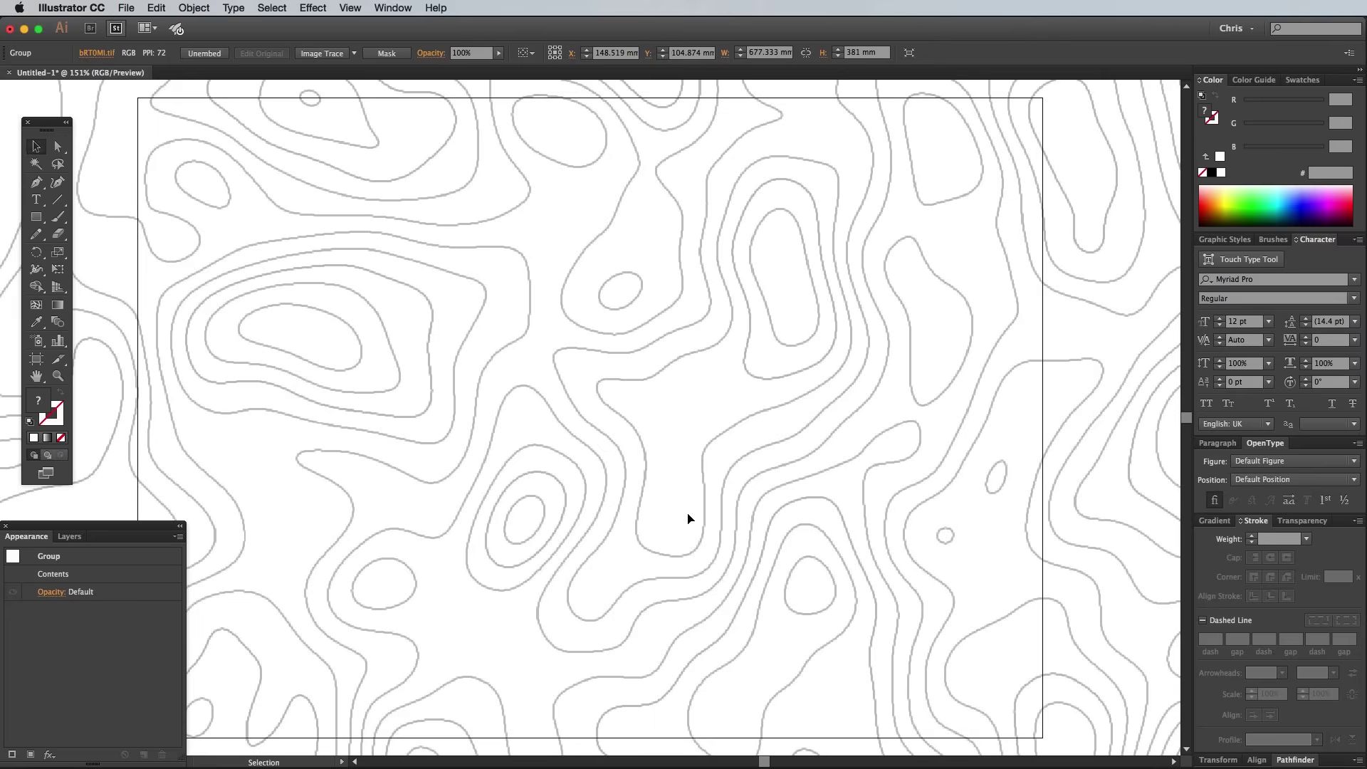
# Zoom out on the pasted contour image and hide the artboards.
pyautogui.press('super+minus')
pyautogui.press('super+minus')
pyautogui.press('super+minus')
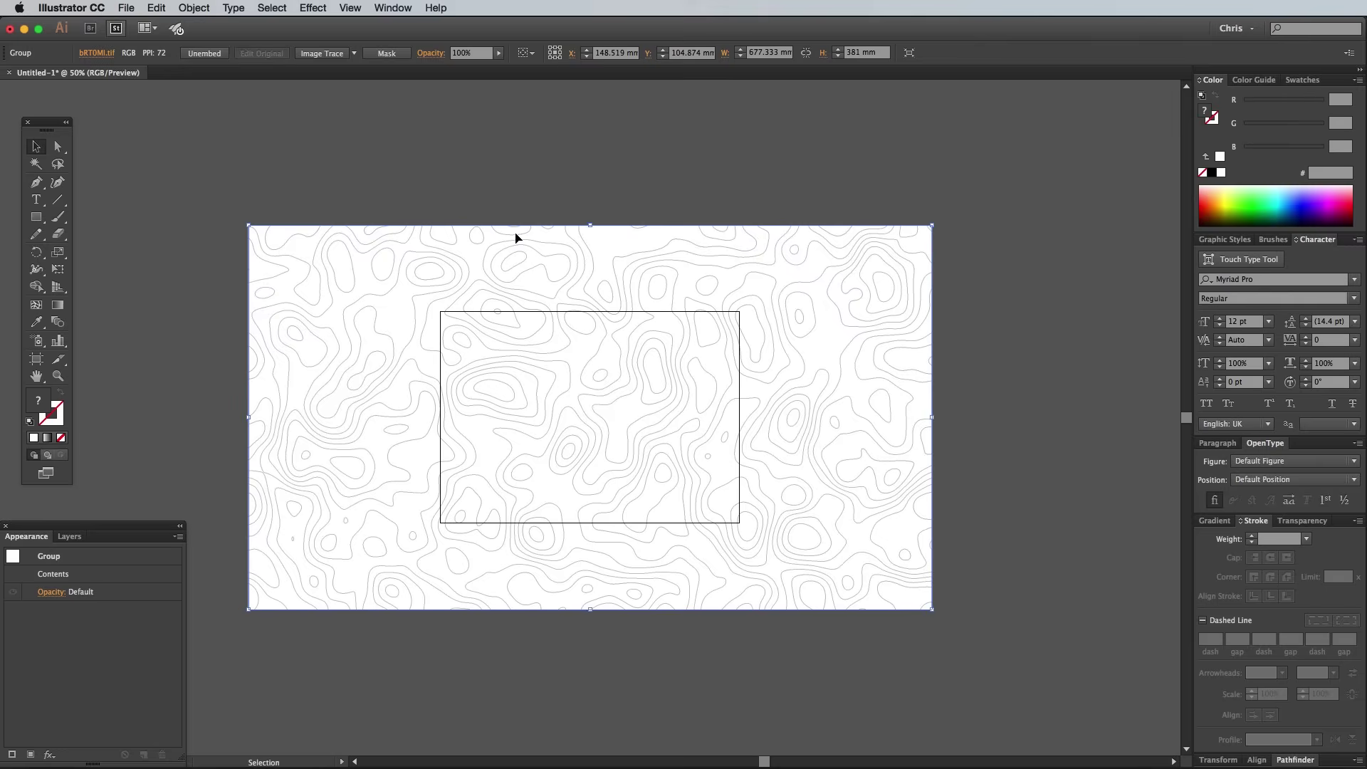
pyautogui.click(352, 7)
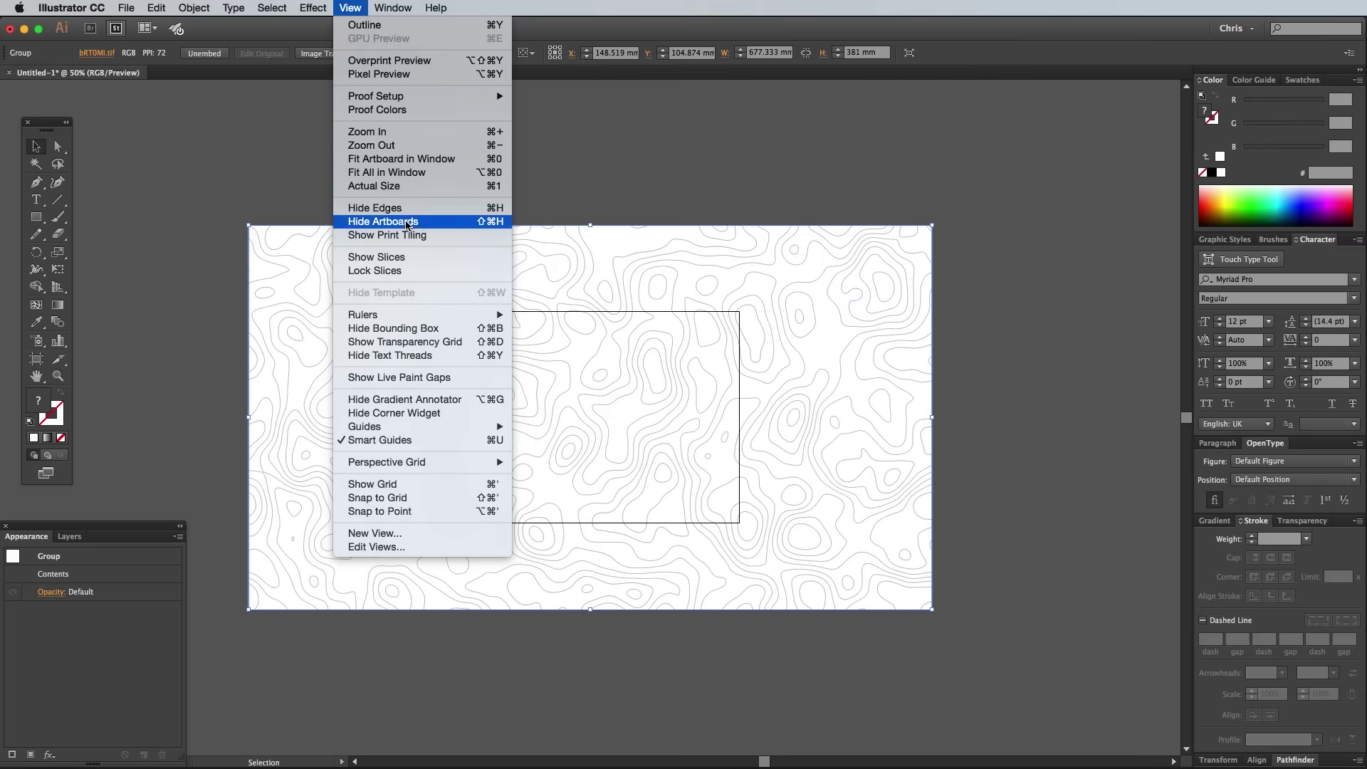
pyautogui.click(405, 222)
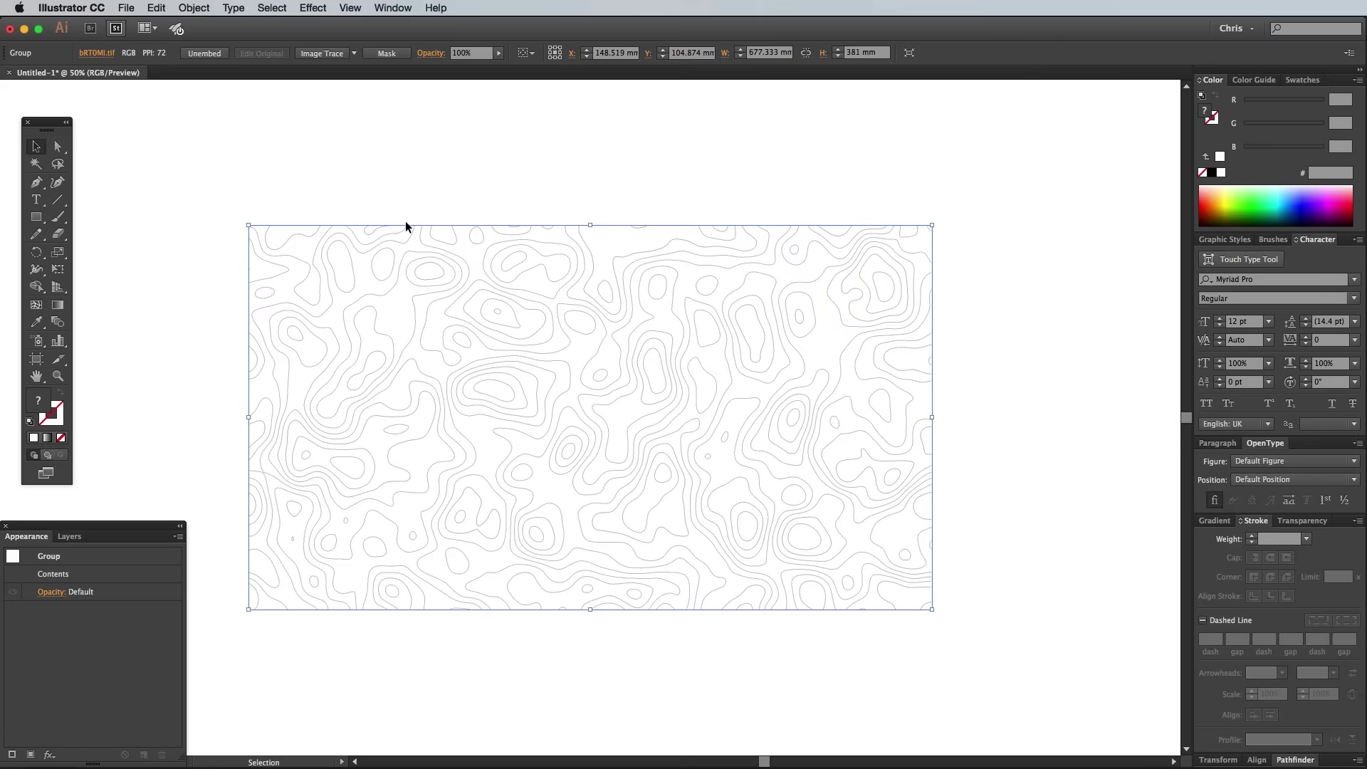
# Show Image Trace's advanced options and set the threshold to 249.
pyautogui.click(403, 8)
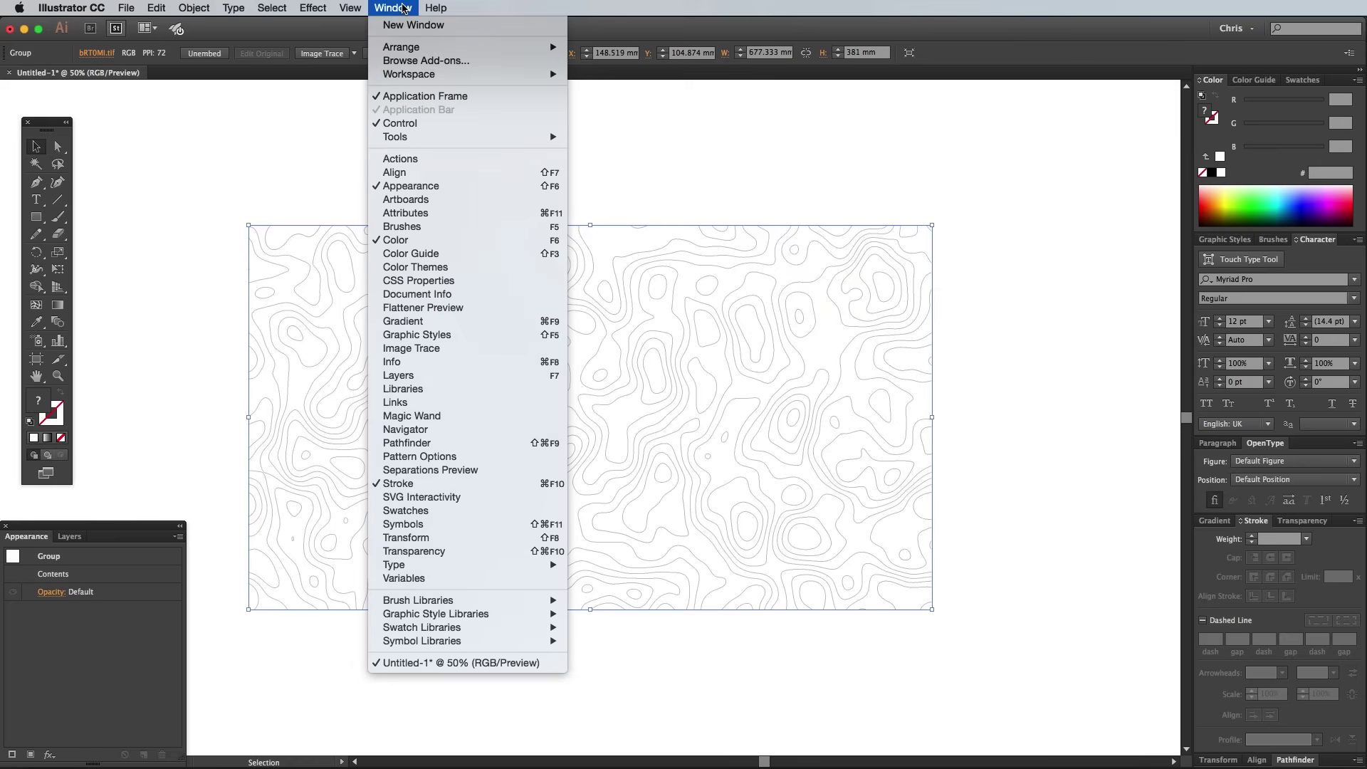
pyautogui.click(436, 348)
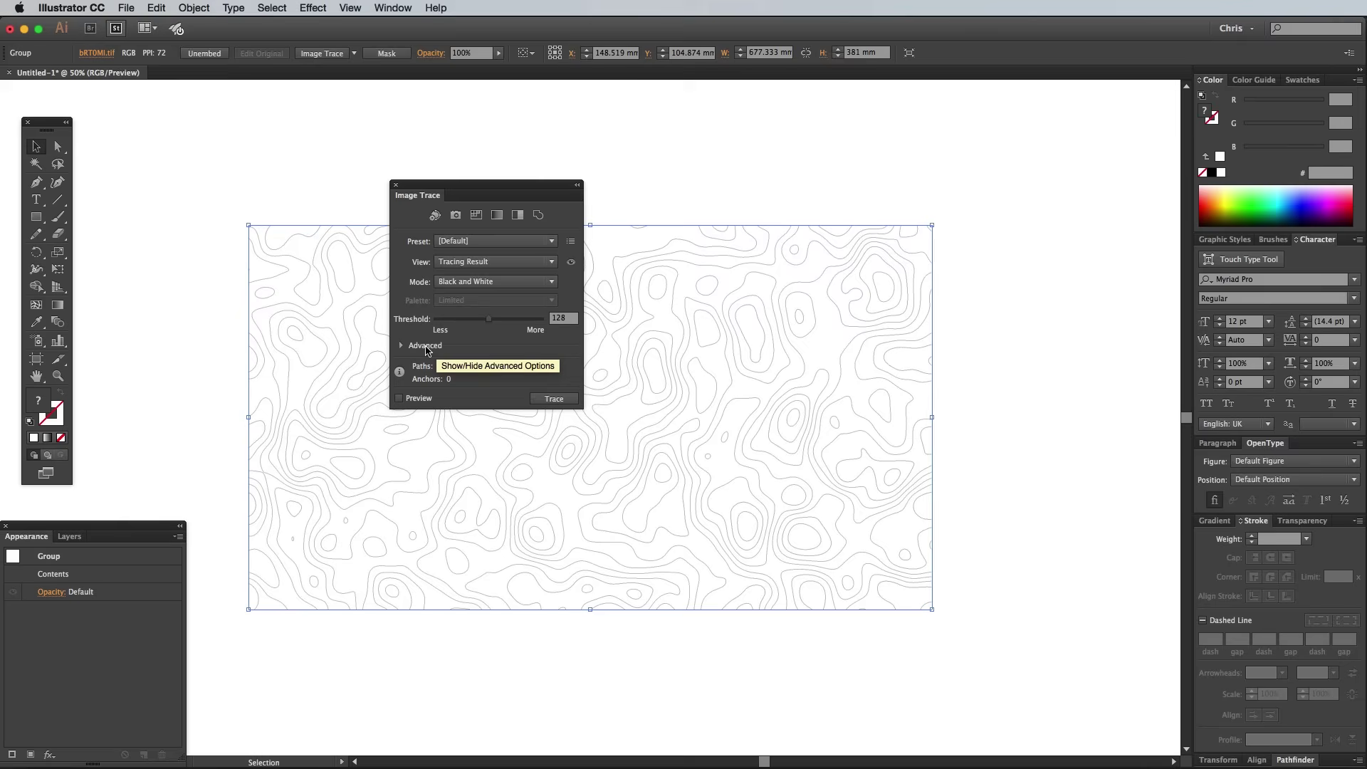
pyautogui.click(401, 346)
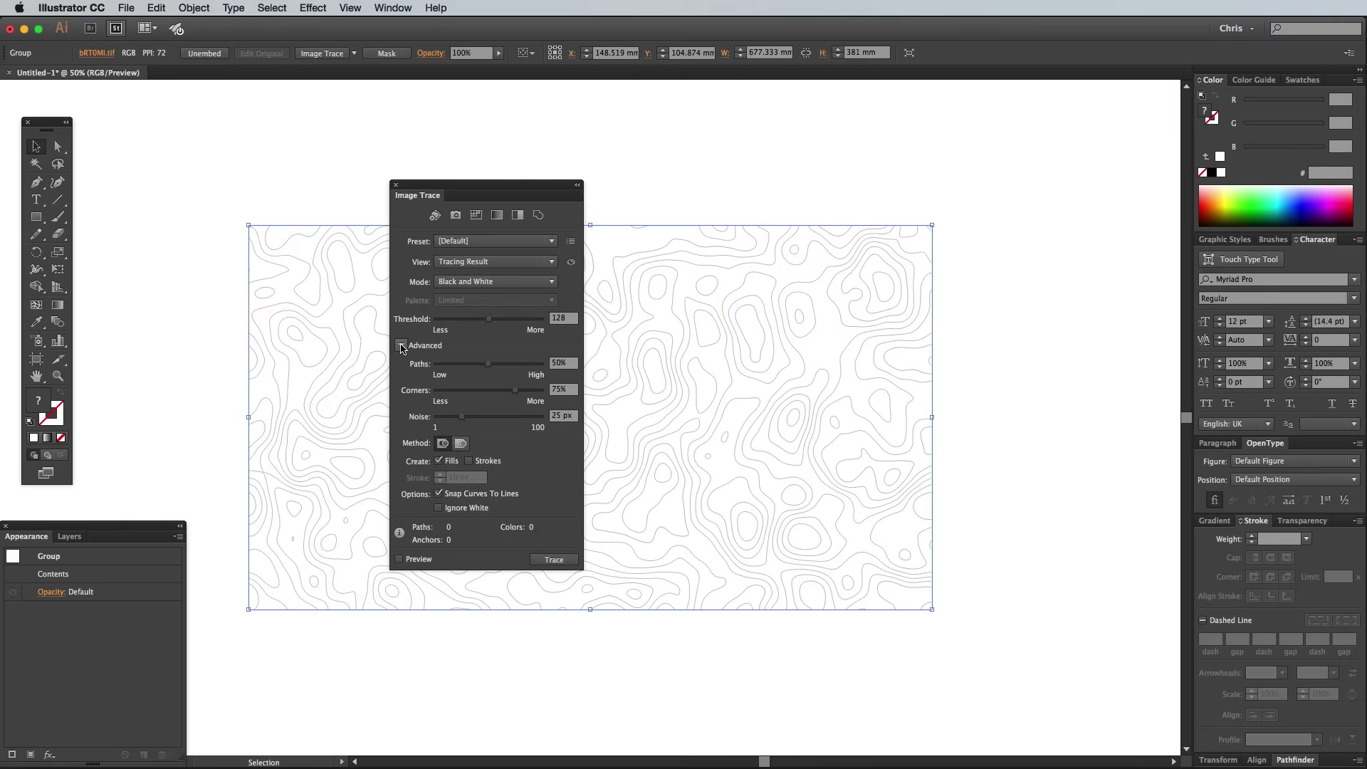
pyautogui.moveTo(488, 319); pyautogui.dragTo(564, 332)
pyautogui.click(562, 319)
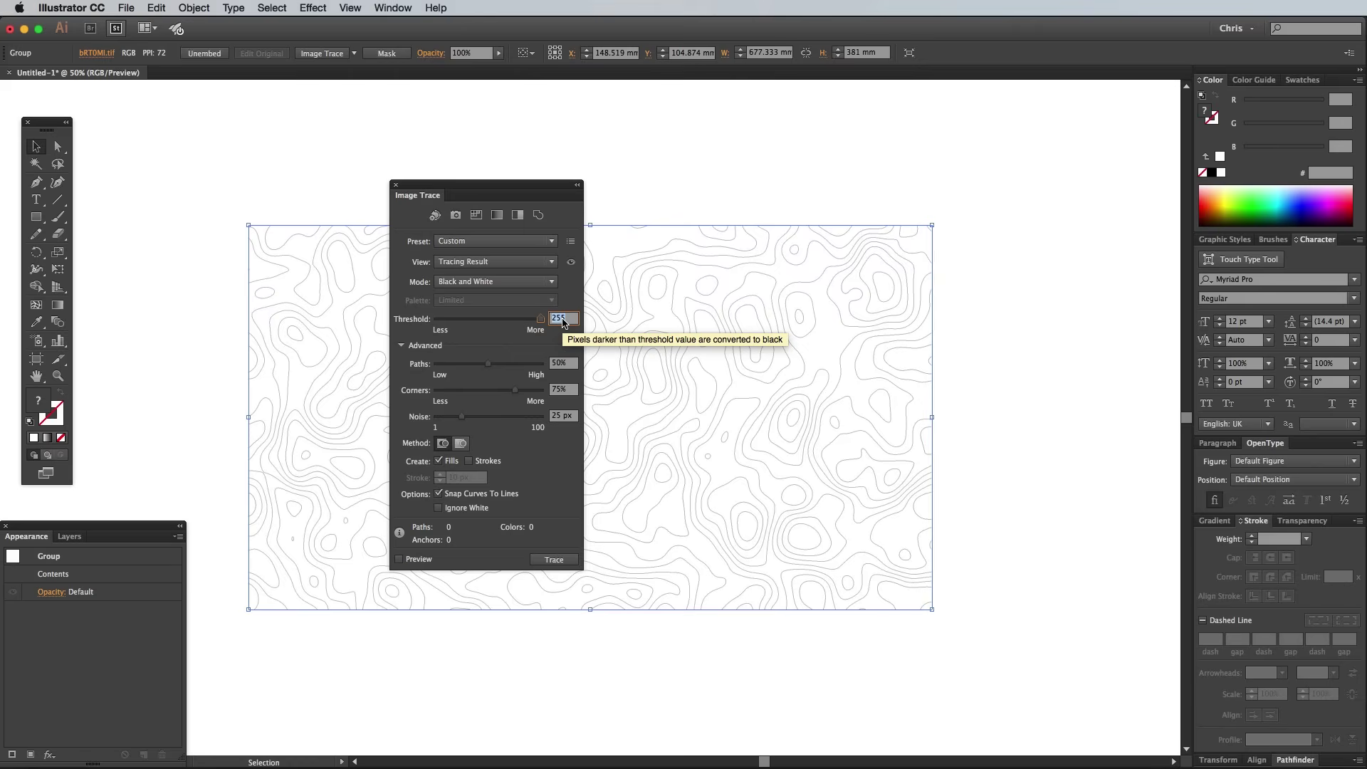
pyautogui.write('249')
# Set the trace Paths to 1%, Corners to 0% and Noise to 1 px.
pyautogui.press('Tab')
pyautogui.write('1')
pyautogui.press('Tab')
pyautogui.write('0')
pyautogui.press('Tab')
pyautogui.write('1')
pyautogui.press('Tab')
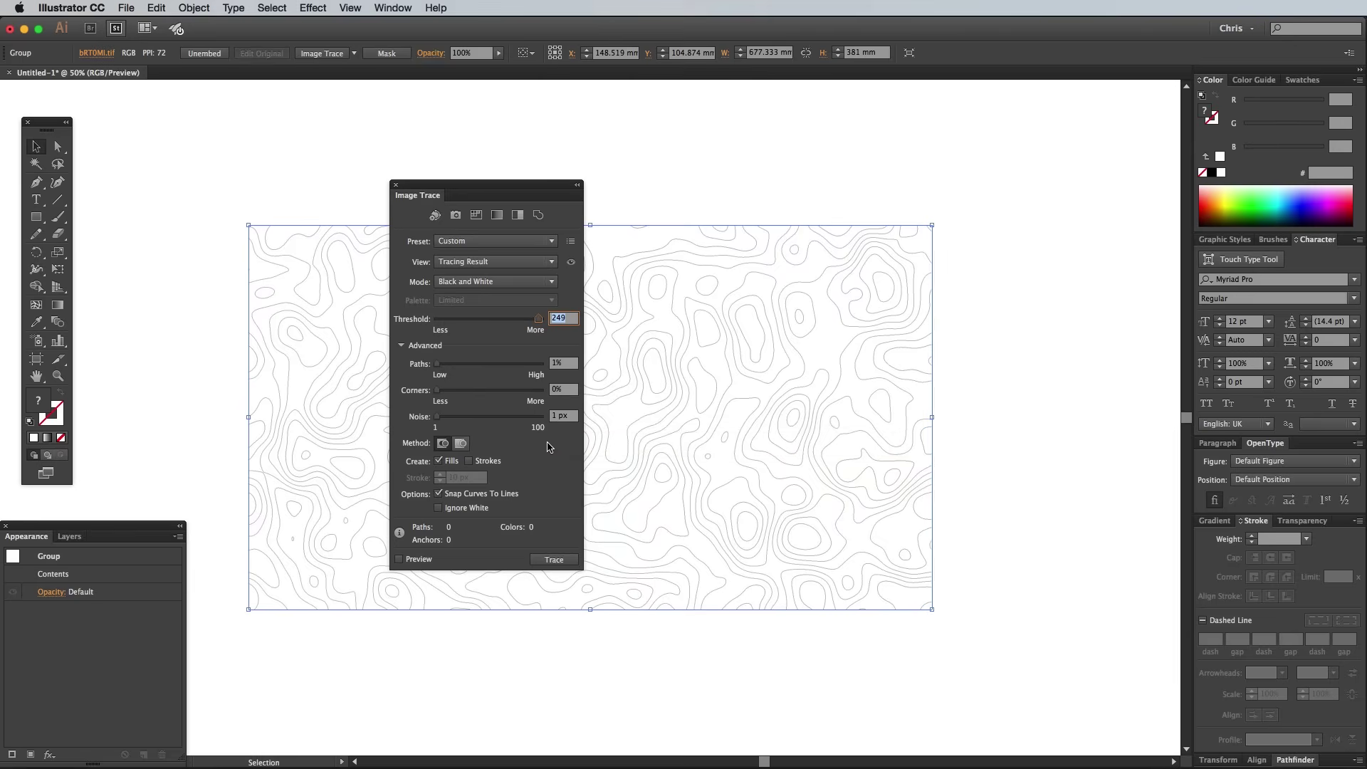
# Trace as strokes only, with fills off, Ignore White on and Preview enabled.
pyautogui.click(469, 460)
pyautogui.click(445, 464)
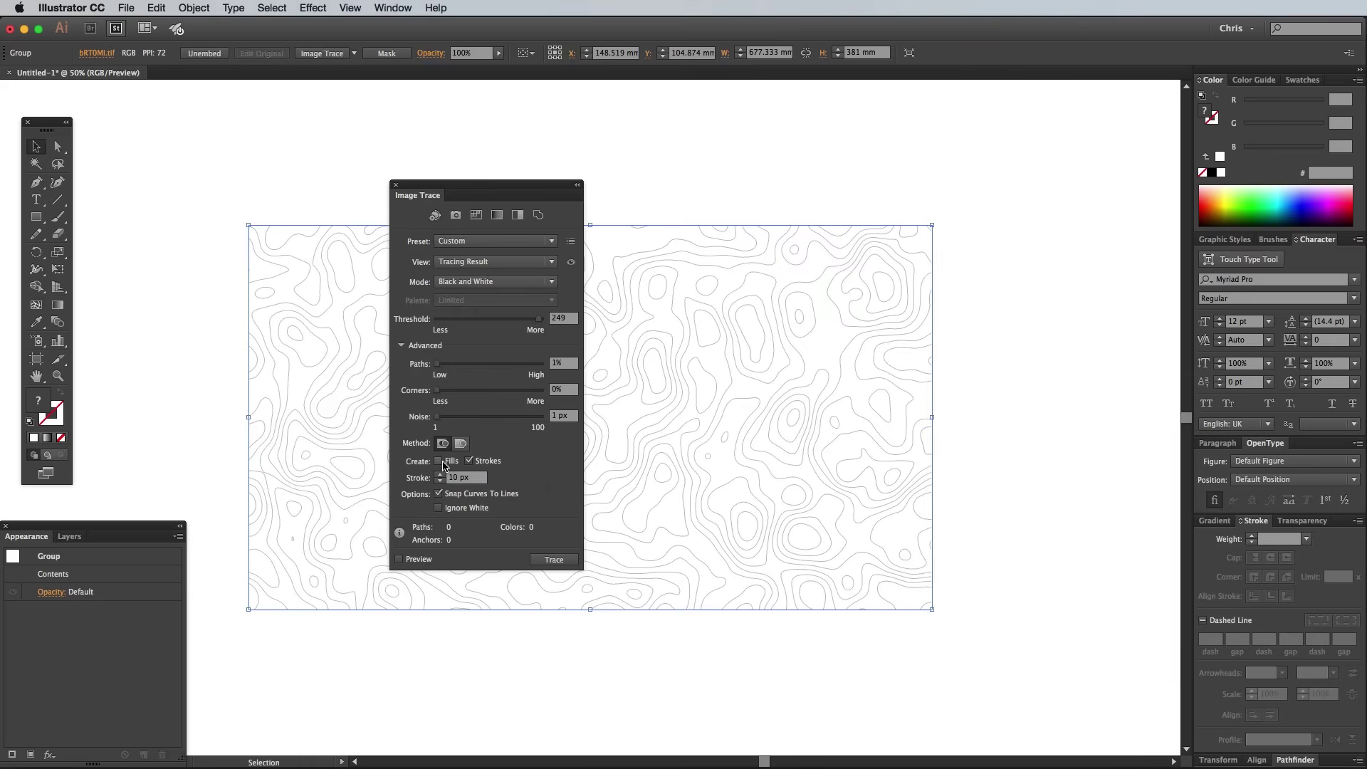
pyautogui.click(467, 508)
pyautogui.click(416, 561)
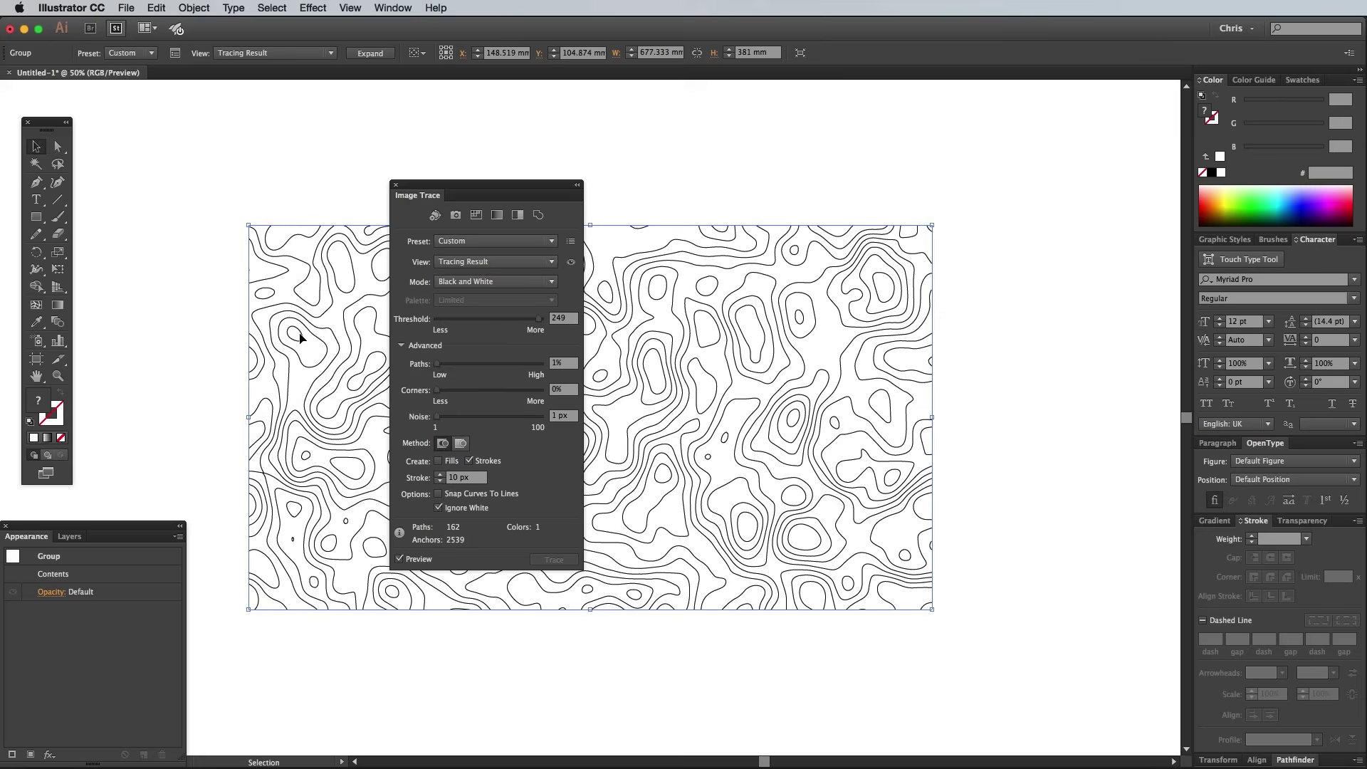
# Expand the traced contours into paths and close the Image Trace panel.
pyautogui.click(194, 8)
pyautogui.click(223, 151)
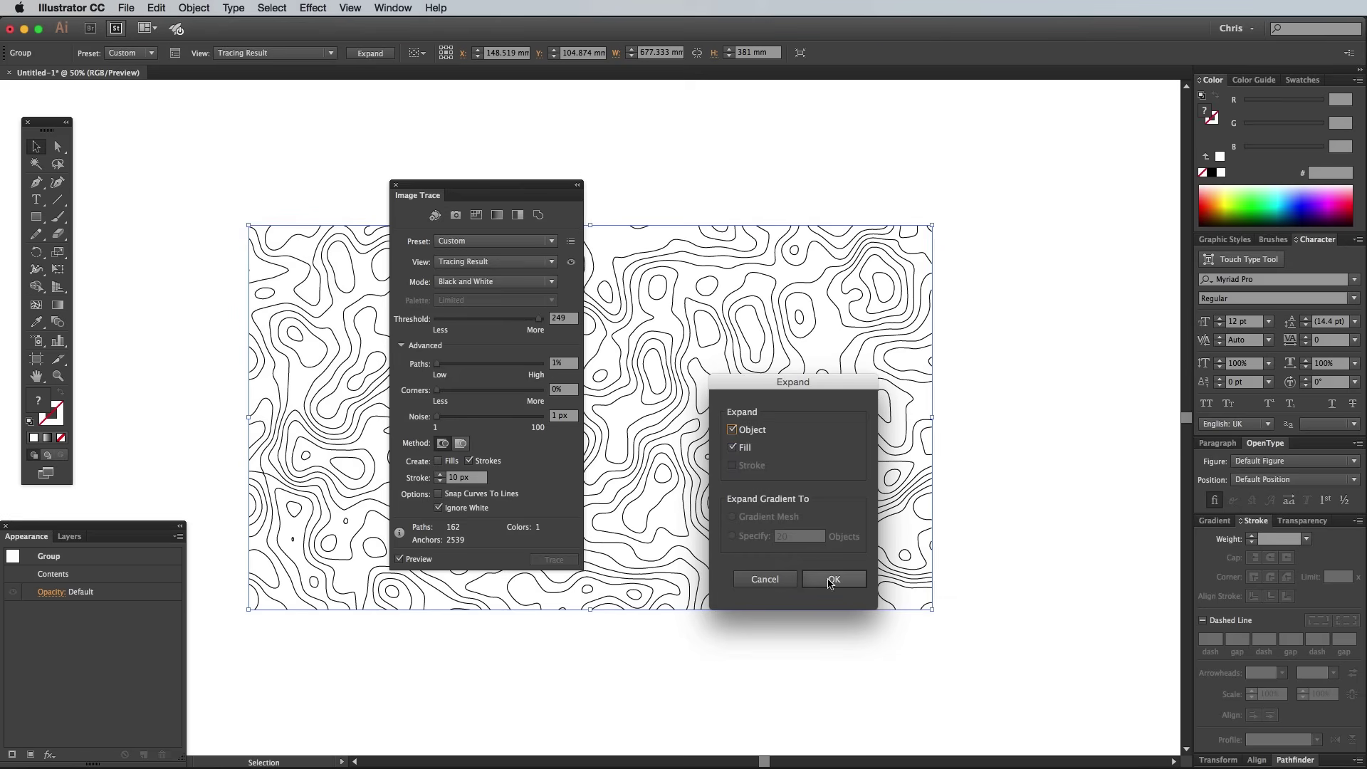
pyautogui.click(833, 579)
pyautogui.click(396, 185)
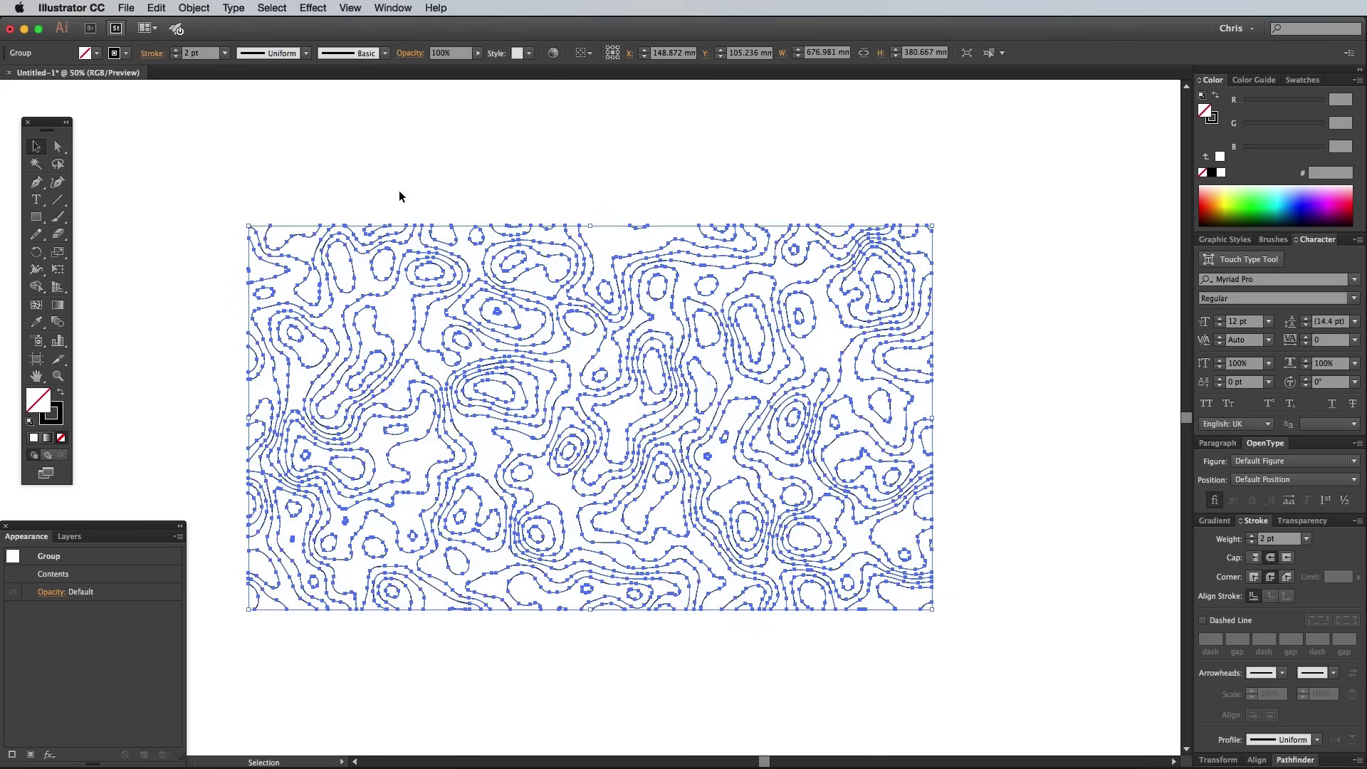
# Ungroup the expanded artwork three times down to individual contour paths.
pyautogui.rightClick(596, 390)
pyautogui.click(633, 473)
pyautogui.rightClick(604, 380)
pyautogui.click(632, 459)
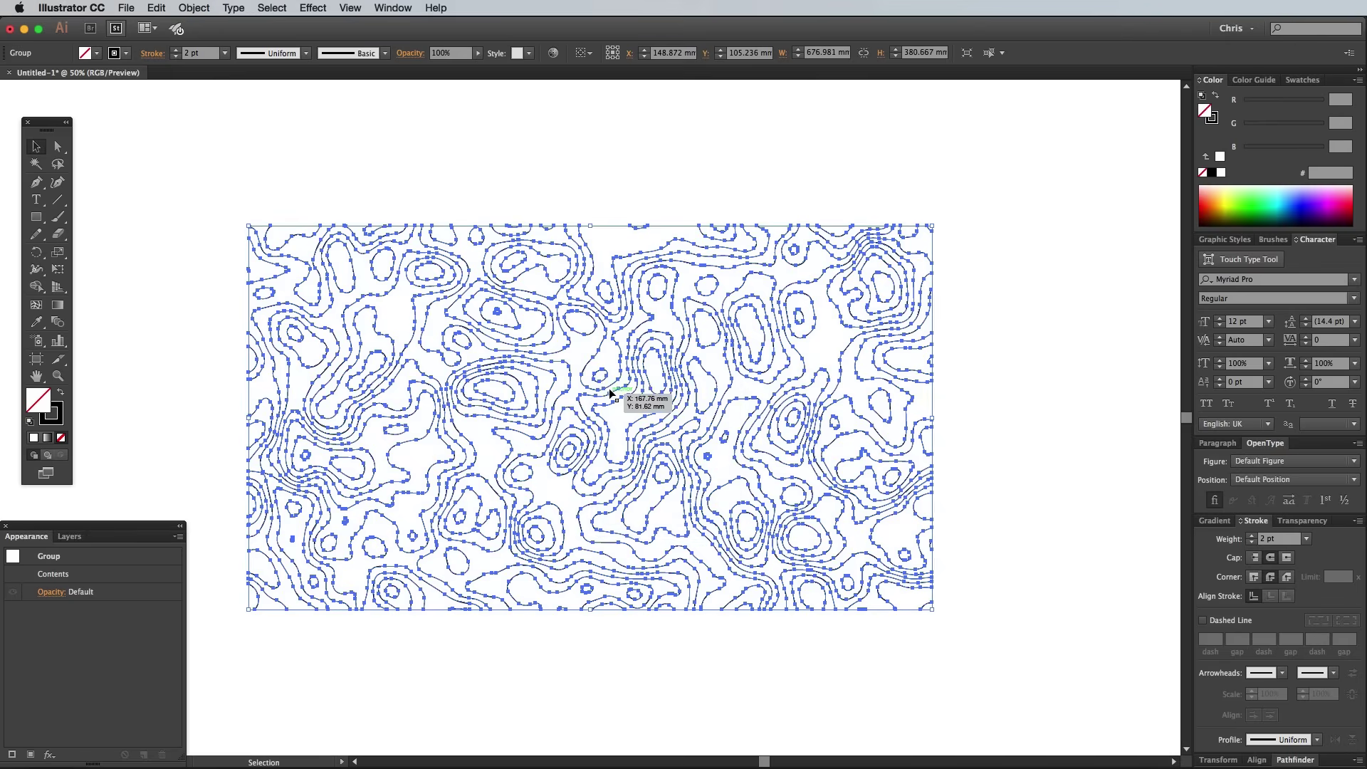
pyautogui.rightClick(603, 379)
pyautogui.click(629, 462)
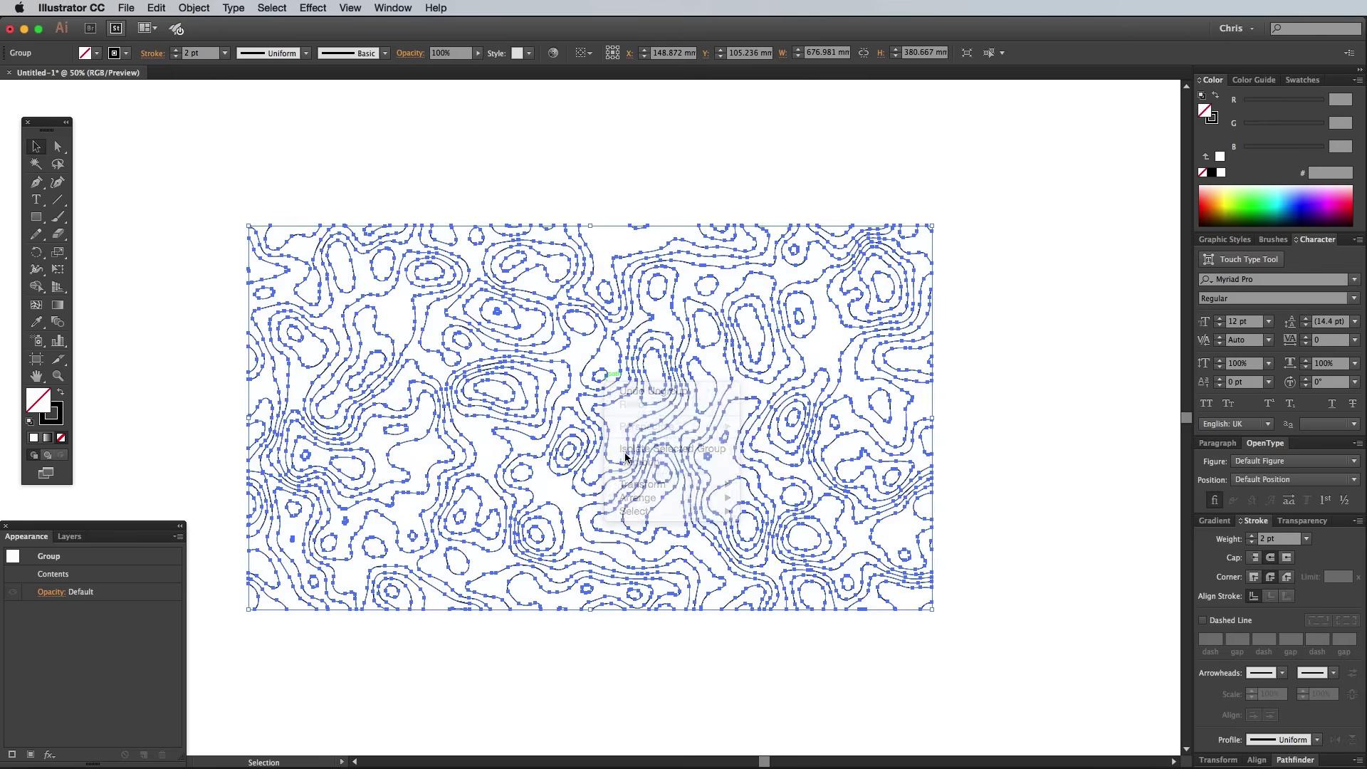
pyautogui.rightClick(599, 384)
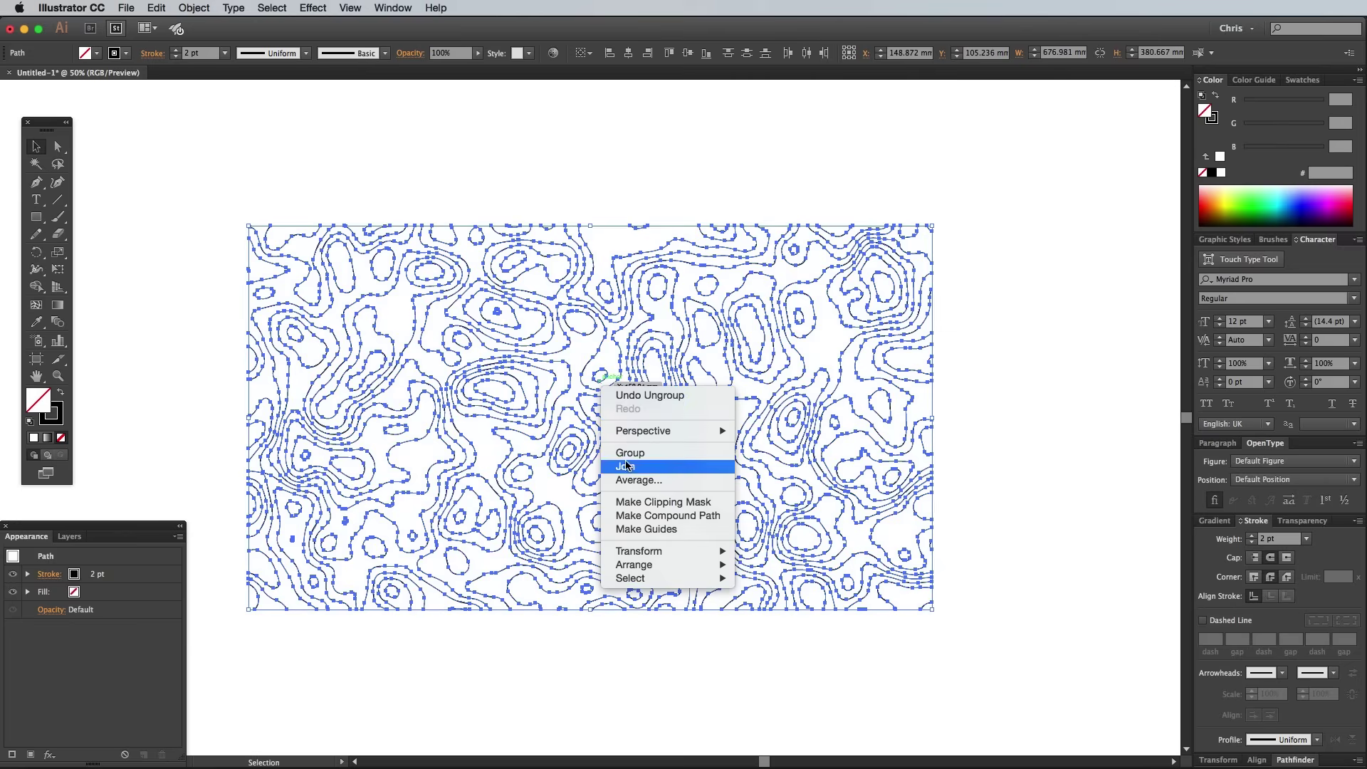
pyautogui.click(580, 369)
# Select all contour paths and reduce their stroke weight to 1 pt.
pyautogui.click(577, 356)
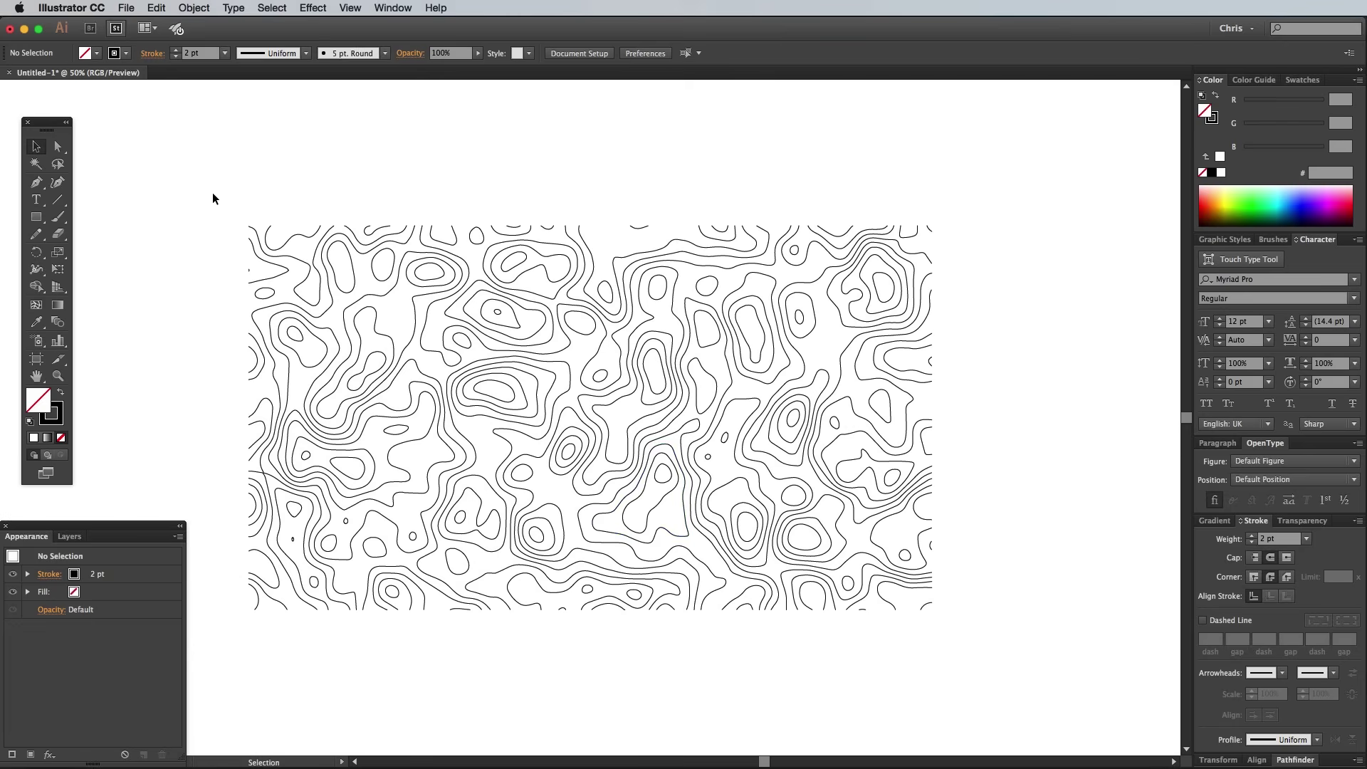
pyautogui.moveTo(213, 193)
pyautogui.mouseDown()
pyautogui.moveTo(735, 457)
pyautogui.moveTo(978, 662)
pyautogui.mouseUp()
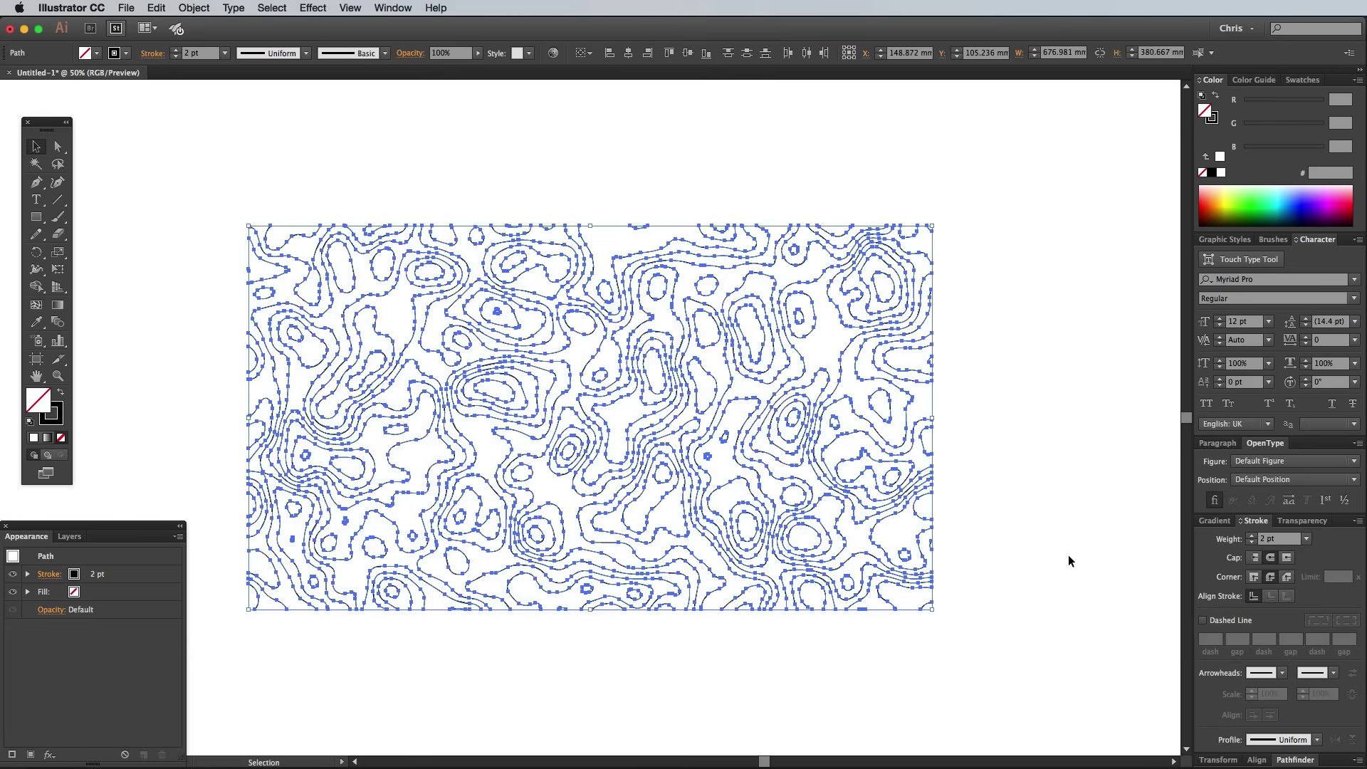
pyautogui.click(1251, 543)
# Thicken scattered contours at the top, left and right to about 3 pt.
pyautogui.click(1022, 425)
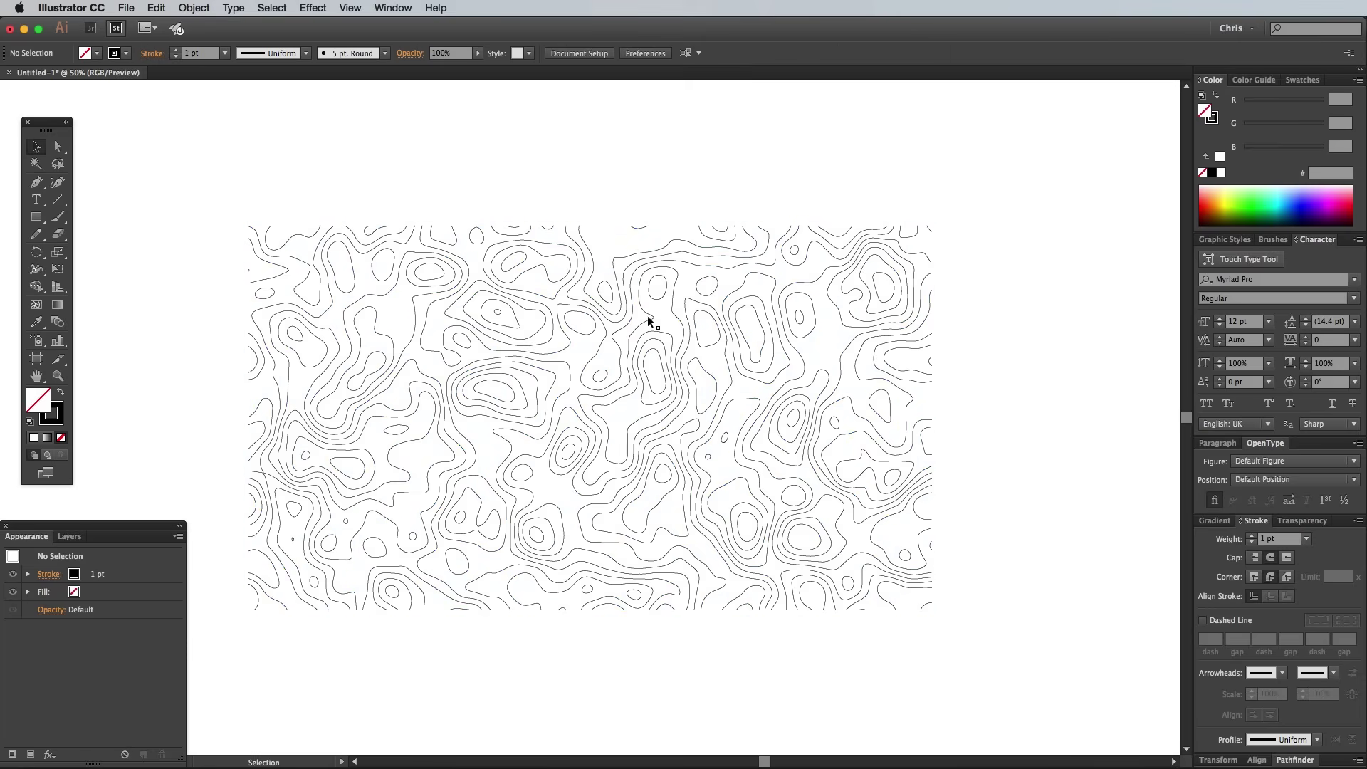
pyautogui.click(566, 302)
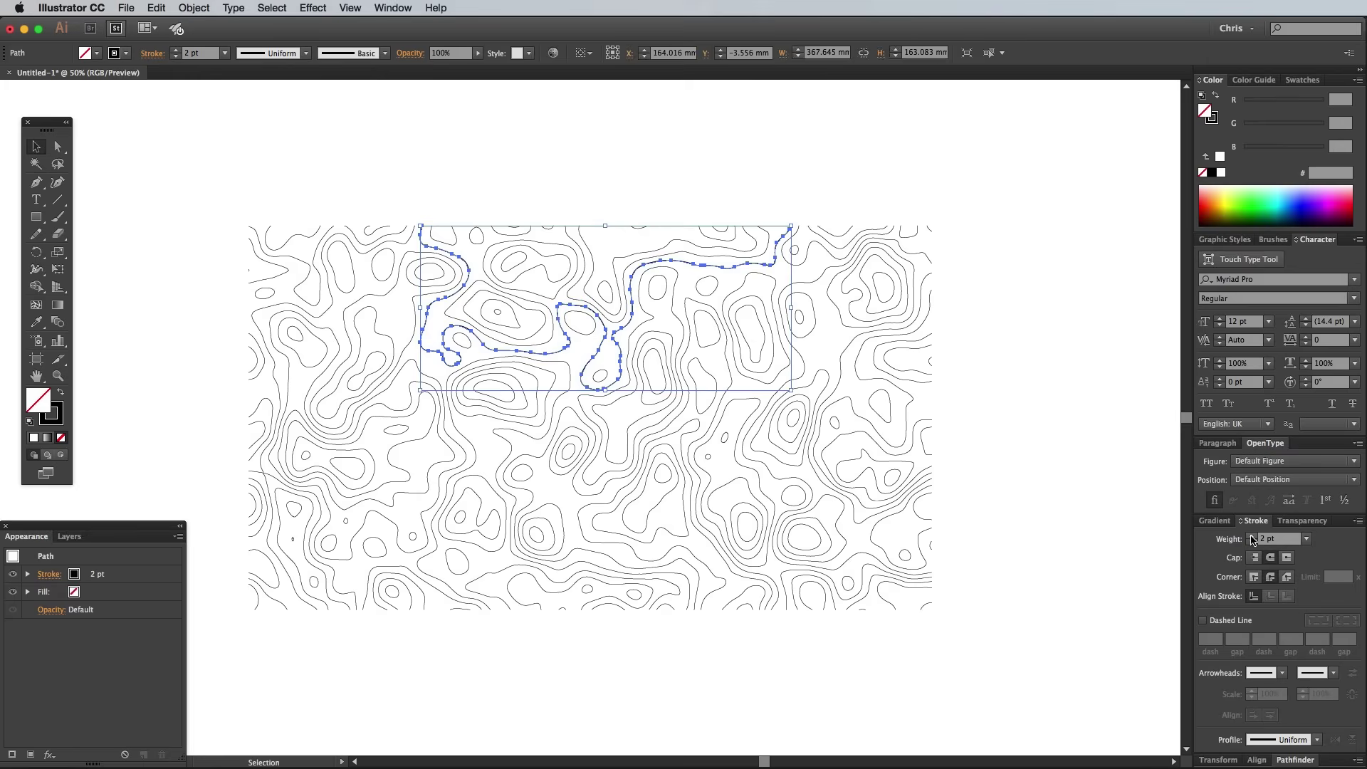
pyautogui.click(1029, 391)
pyautogui.click(262, 465)
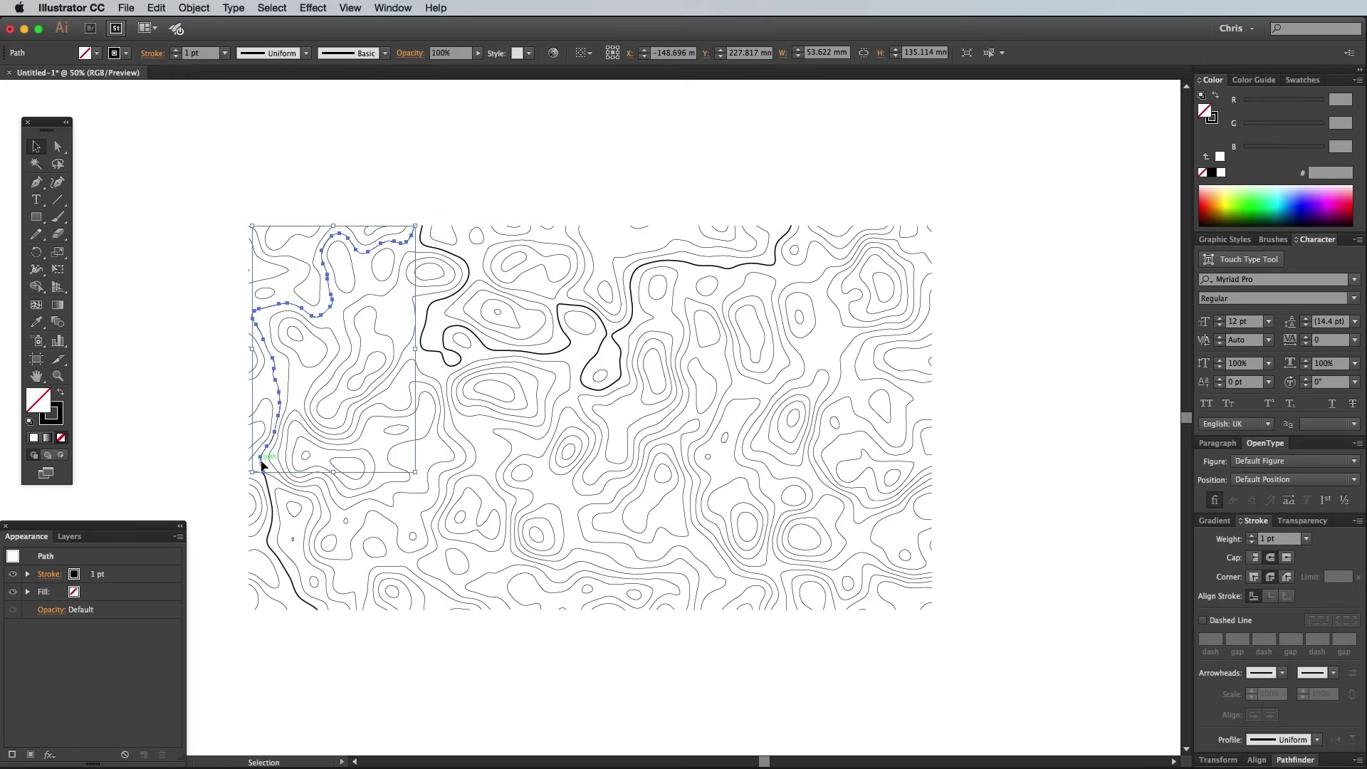
pyautogui.click(469, 464)
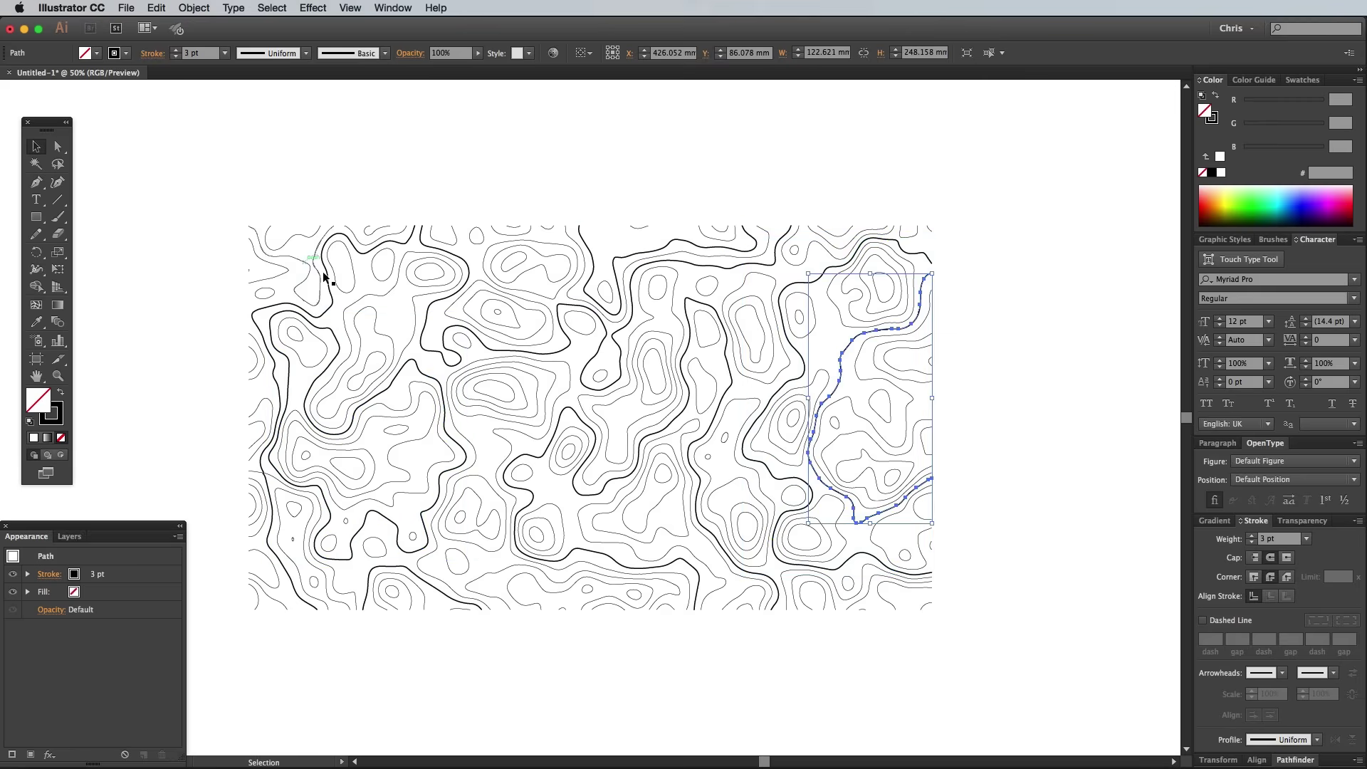
pyautogui.click(501, 290)
pyautogui.click(908, 449)
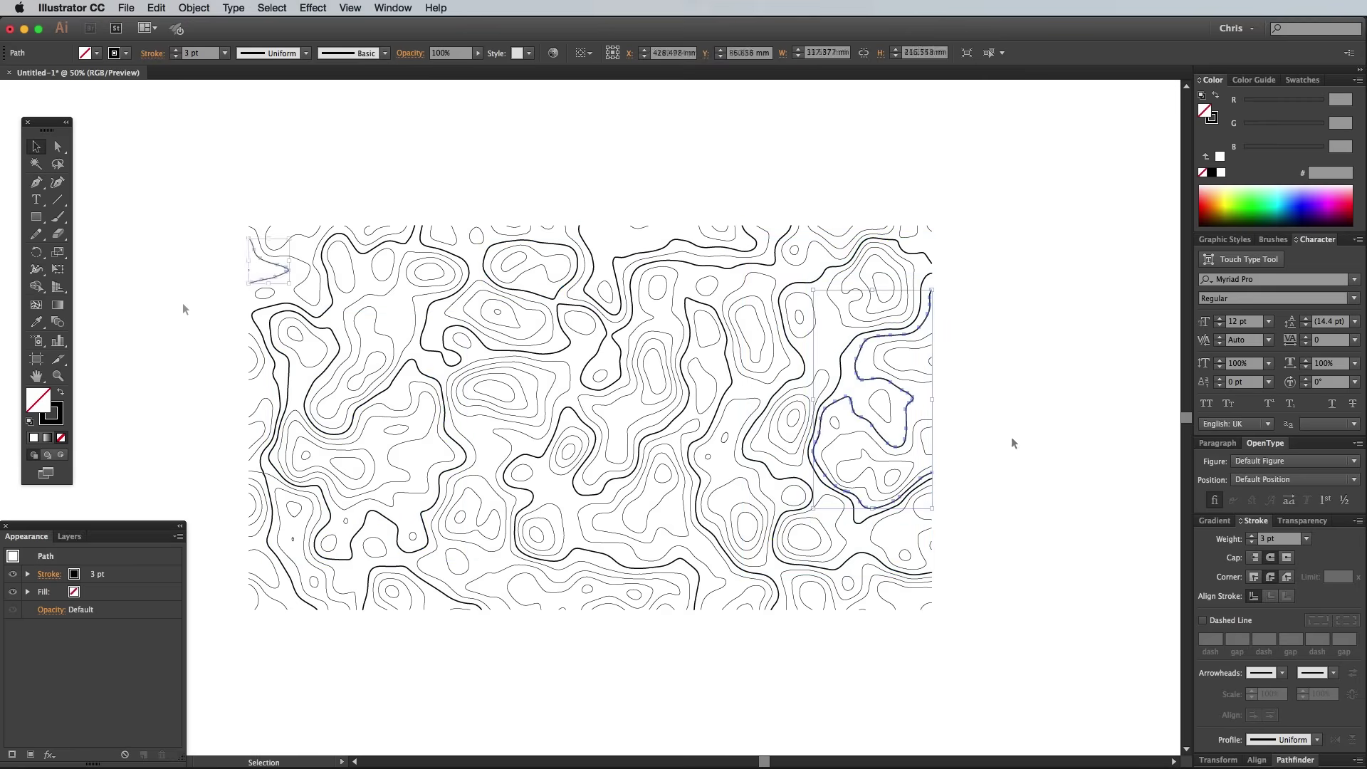
pyautogui.click(183, 309)
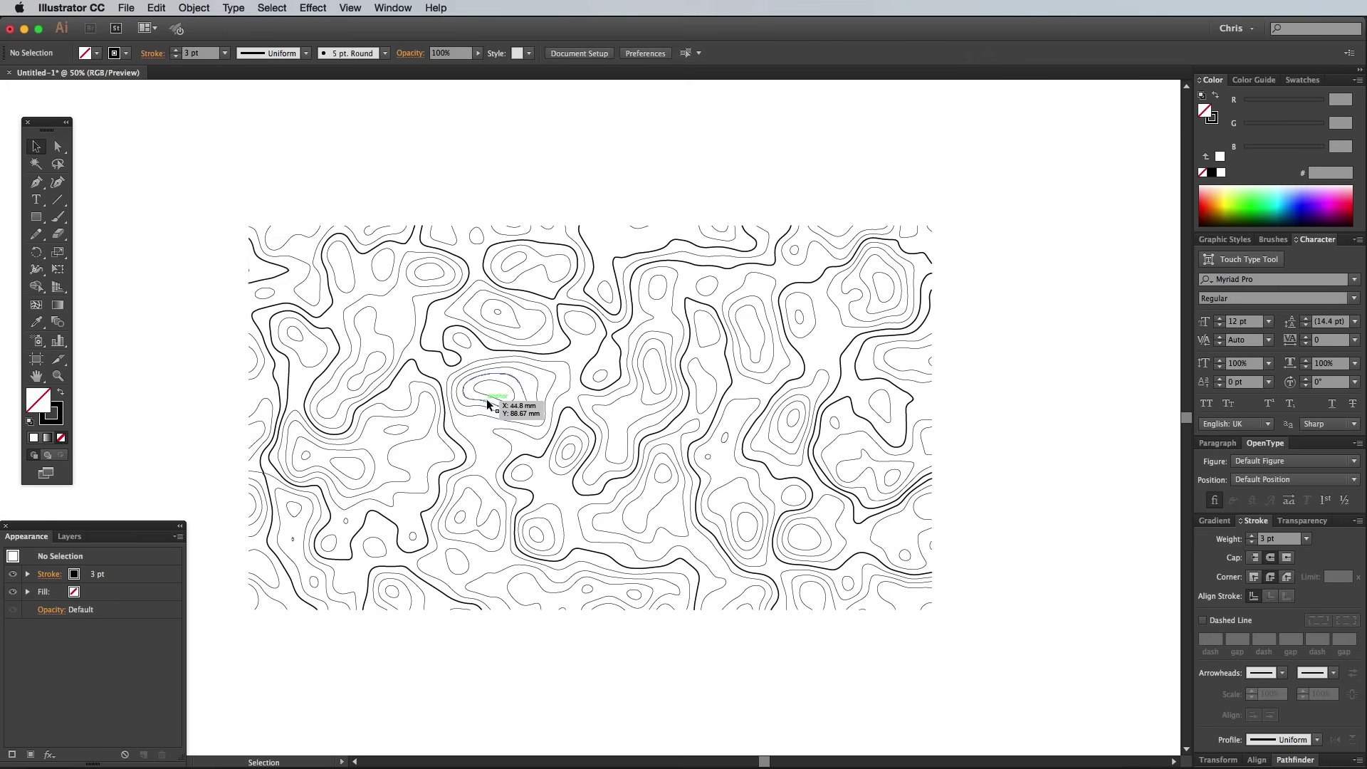
# Give a central contour a 2 pt dashed stroke with a 20/5/7/5 pt pattern.
pyautogui.click(468, 436)
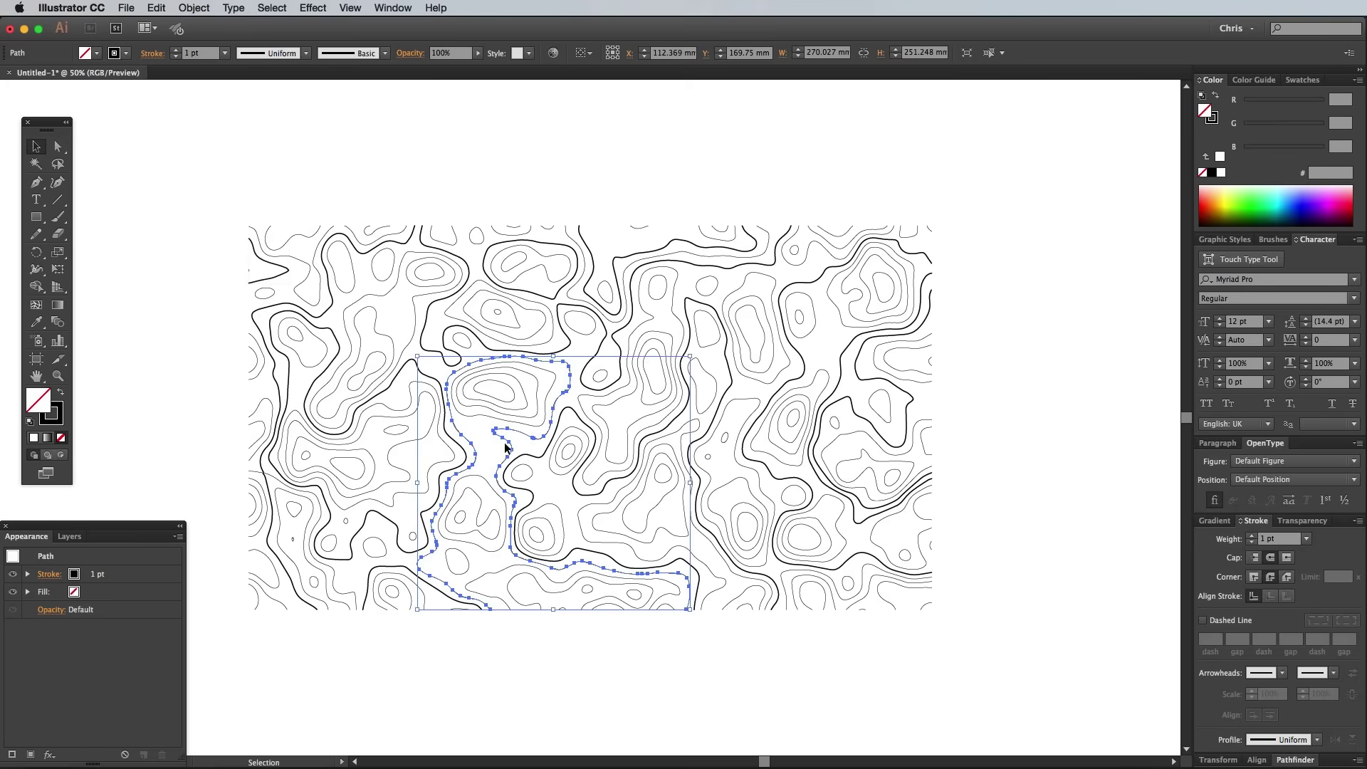
pyautogui.click(1252, 536)
pyautogui.click(1230, 623)
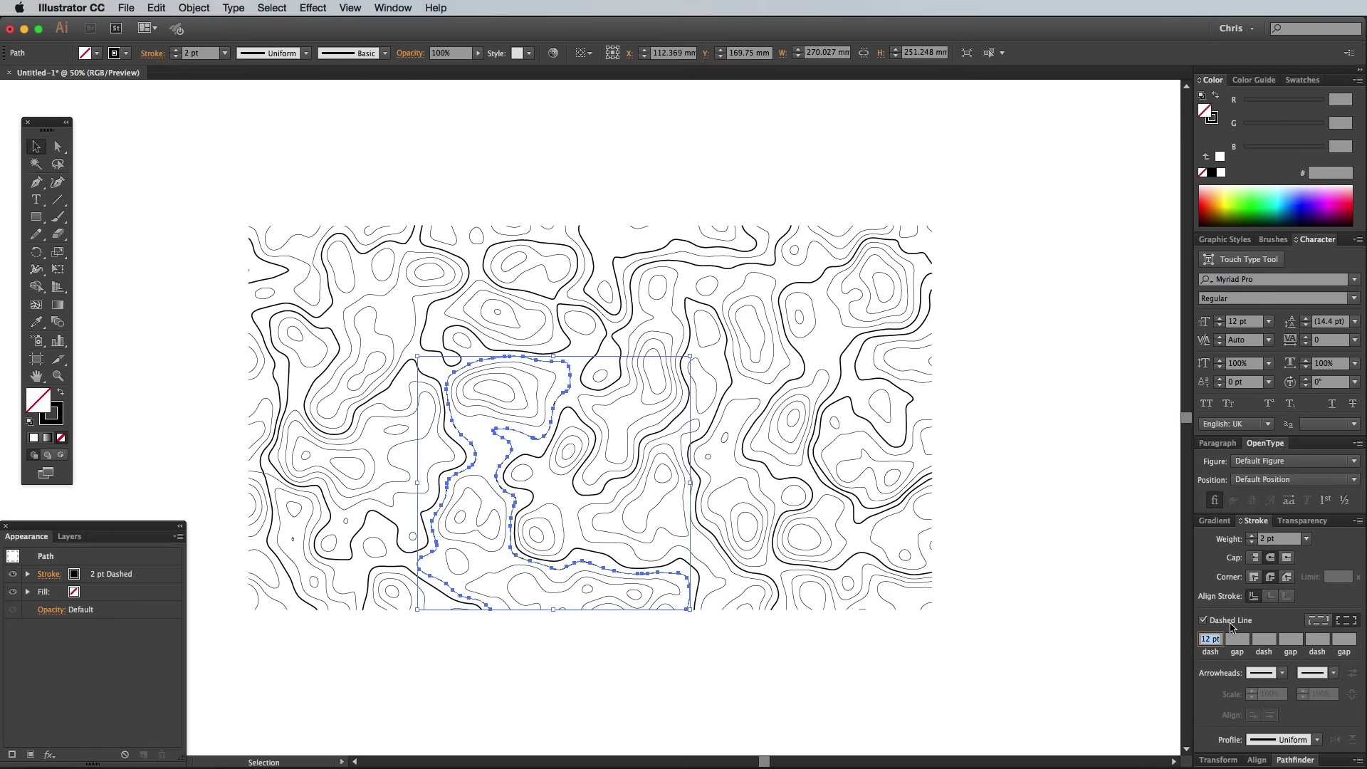
pyautogui.write('20')
pyautogui.press('Tab')
pyautogui.press('Tab')
pyautogui.press('Tab')
pyautogui.write('5')
pyautogui.press('Tab')
pyautogui.click(997, 579)
pyautogui.press('super+equal')
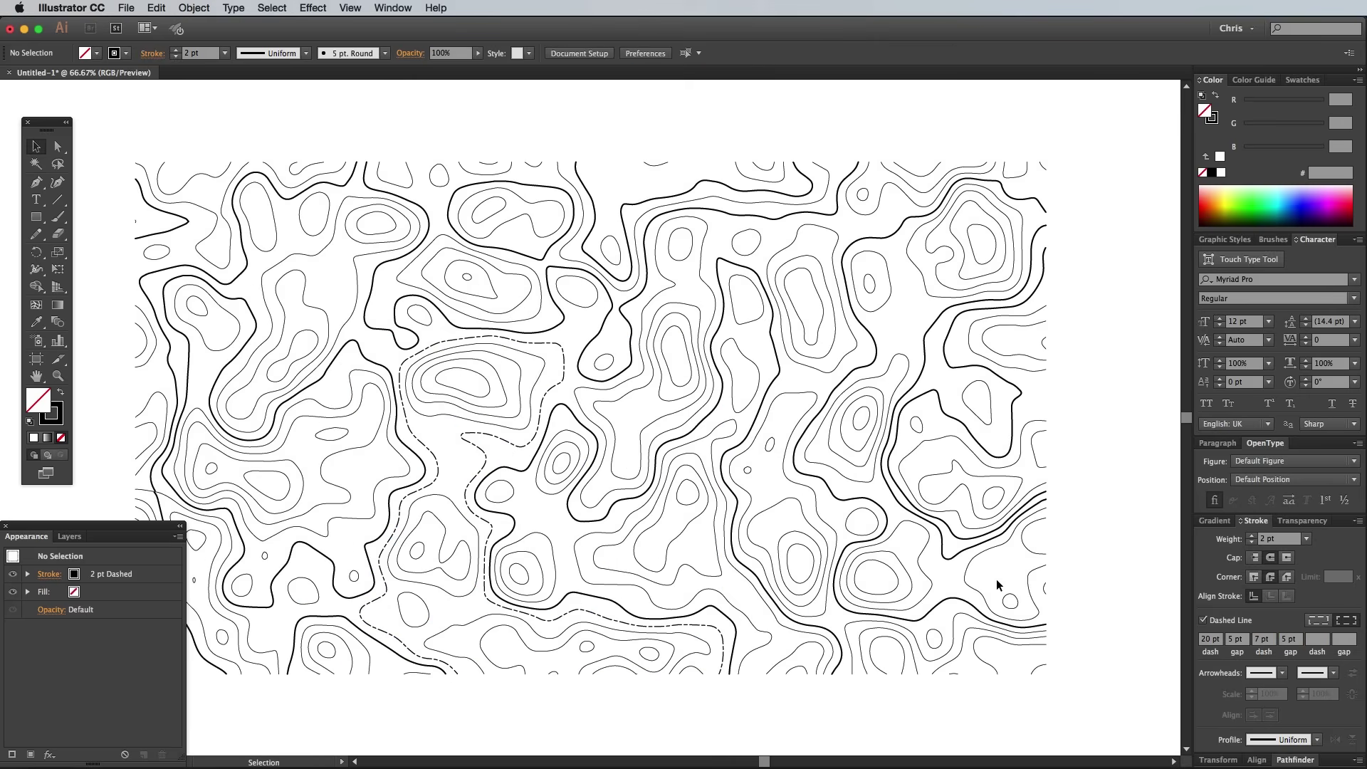
# Eyedrop the 2 pt dashed stroke onto several more mid-canvas contour rings, then deselect.
pyautogui.click(731, 423)
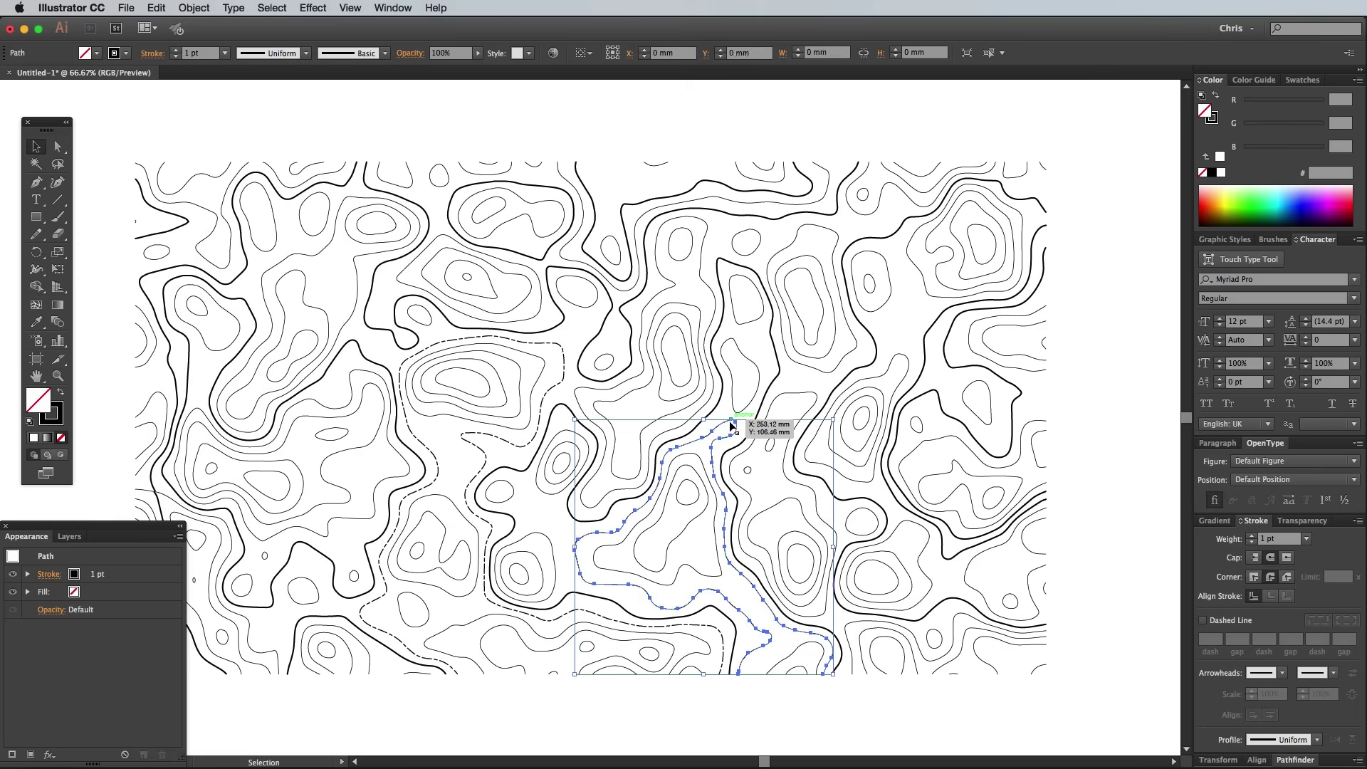
pyautogui.click(37, 324)
pyautogui.click(437, 345)
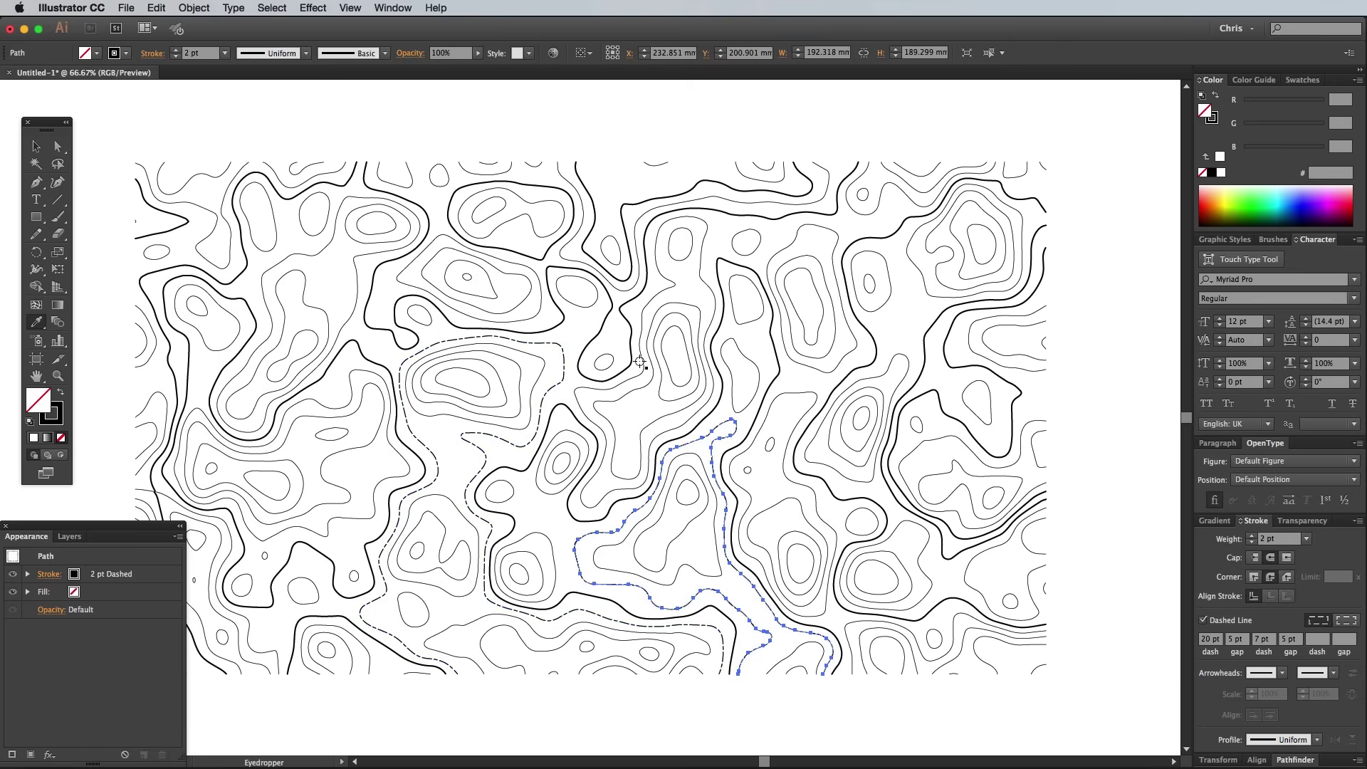
pyautogui.press('v')
pyautogui.click(929, 296)
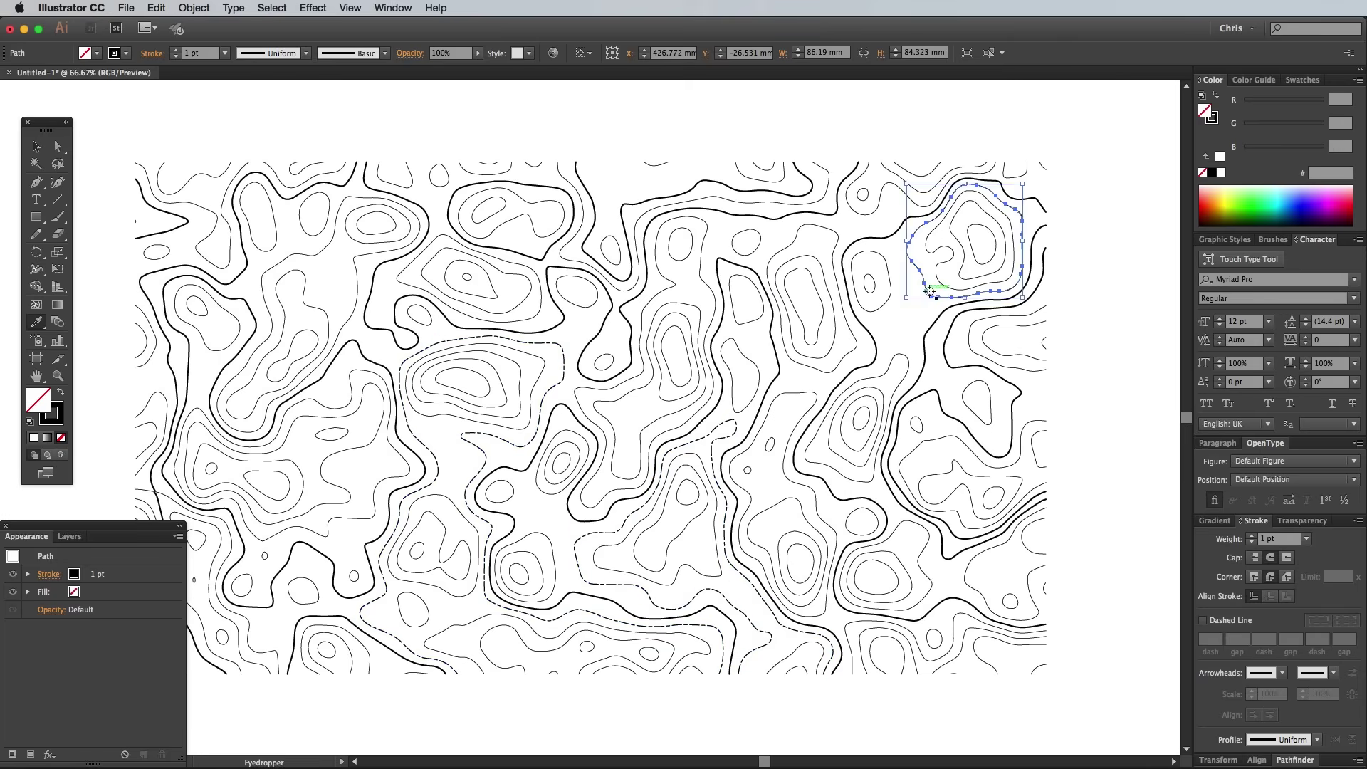
pyautogui.press('i')
pyautogui.click(738, 425)
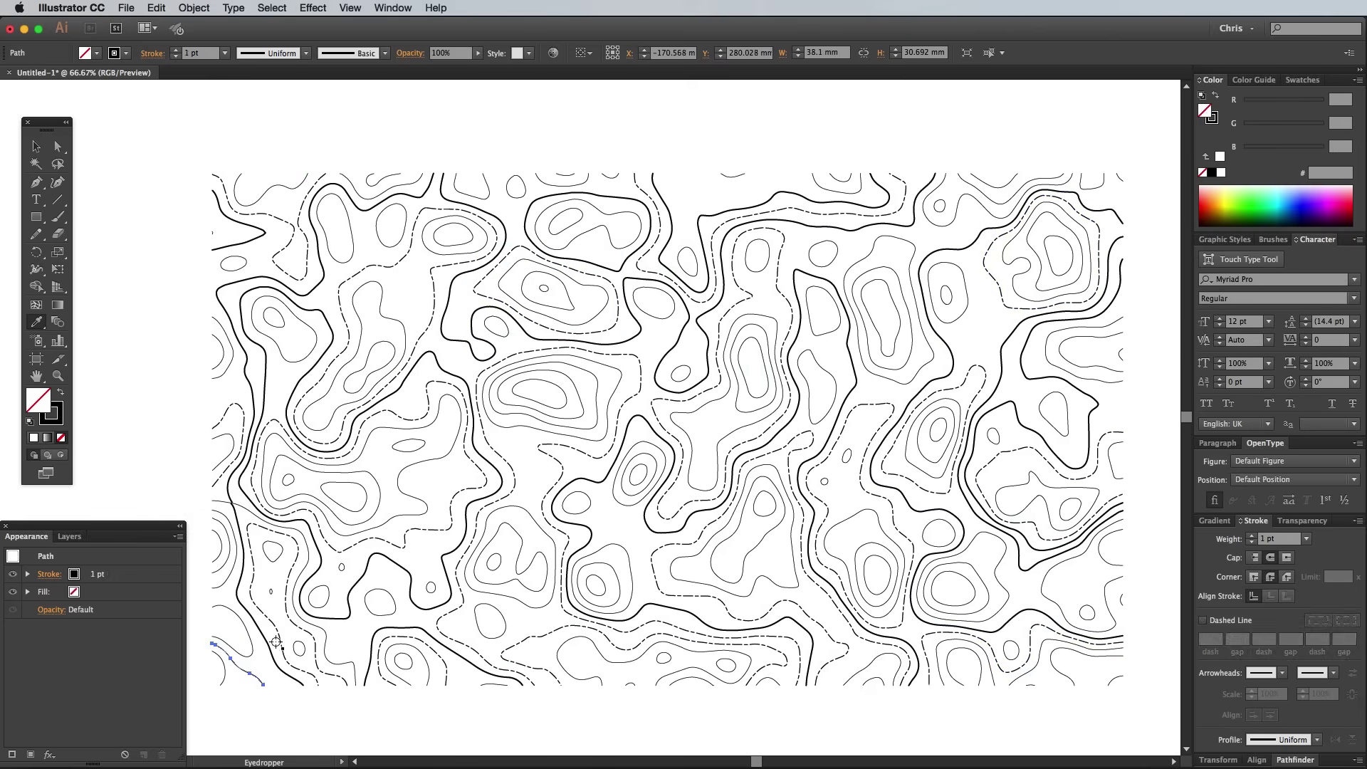
pyautogui.keyDown('super'); pyautogui.click(543, 450); pyautogui.keyUp('super')
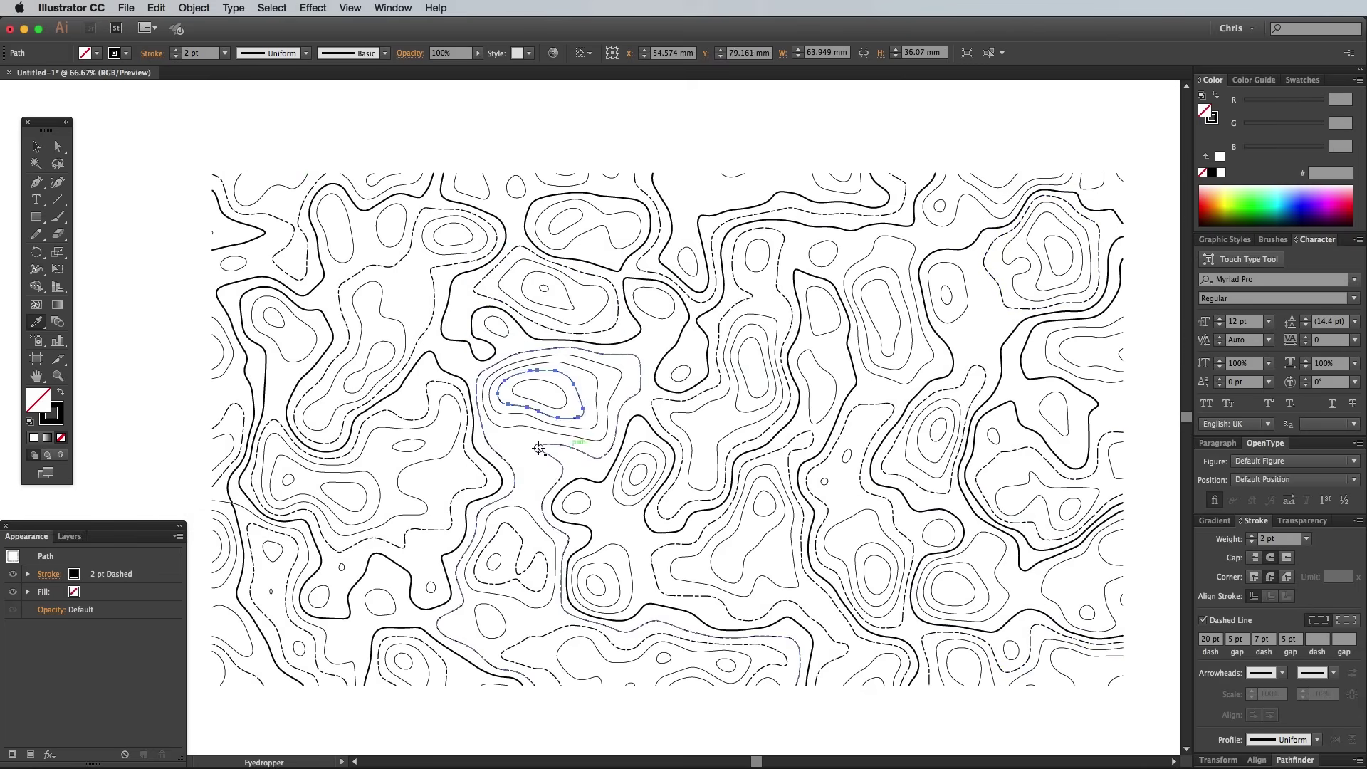
pyautogui.click(772, 438)
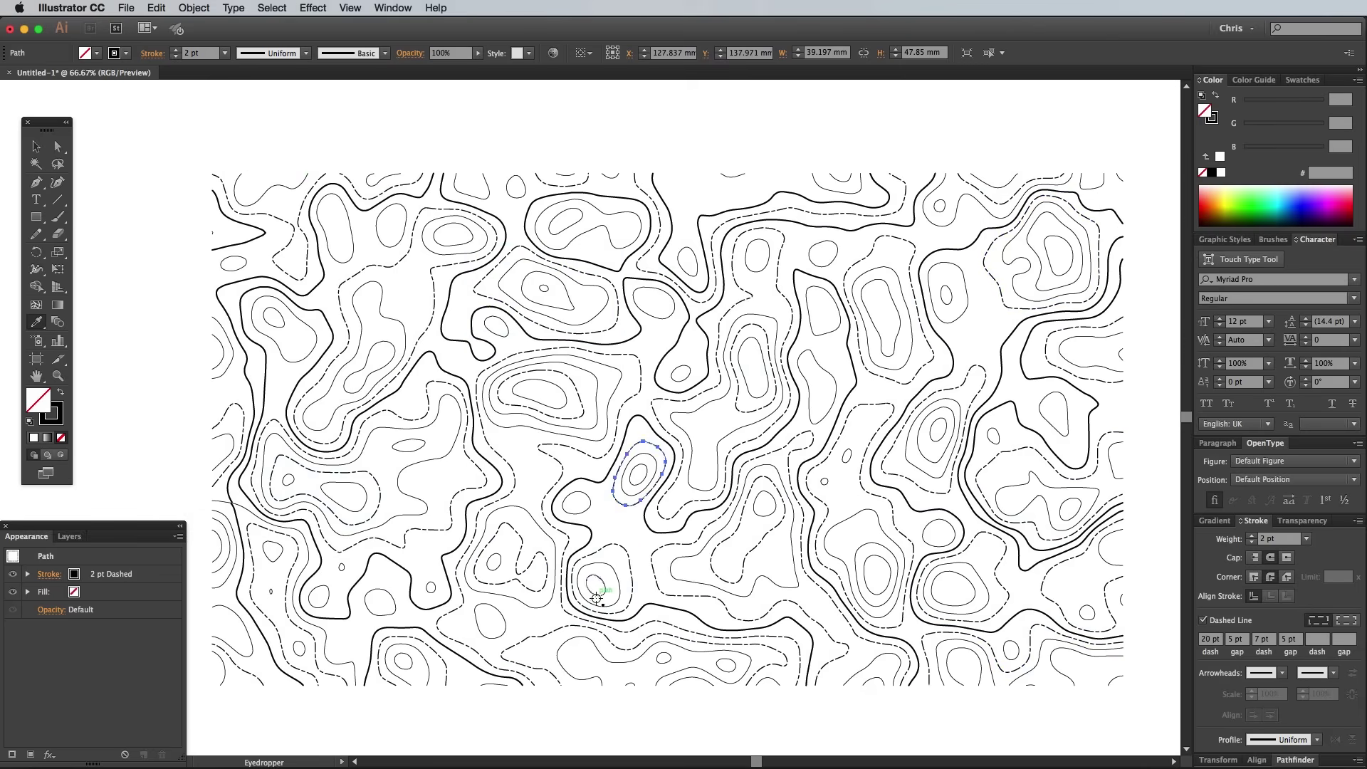
pyautogui.press('super+shift+a')
# Draw a rectangle over the whole artwork with no stroke and an #ede1d1 beige fill.
pyautogui.click(39, 219)
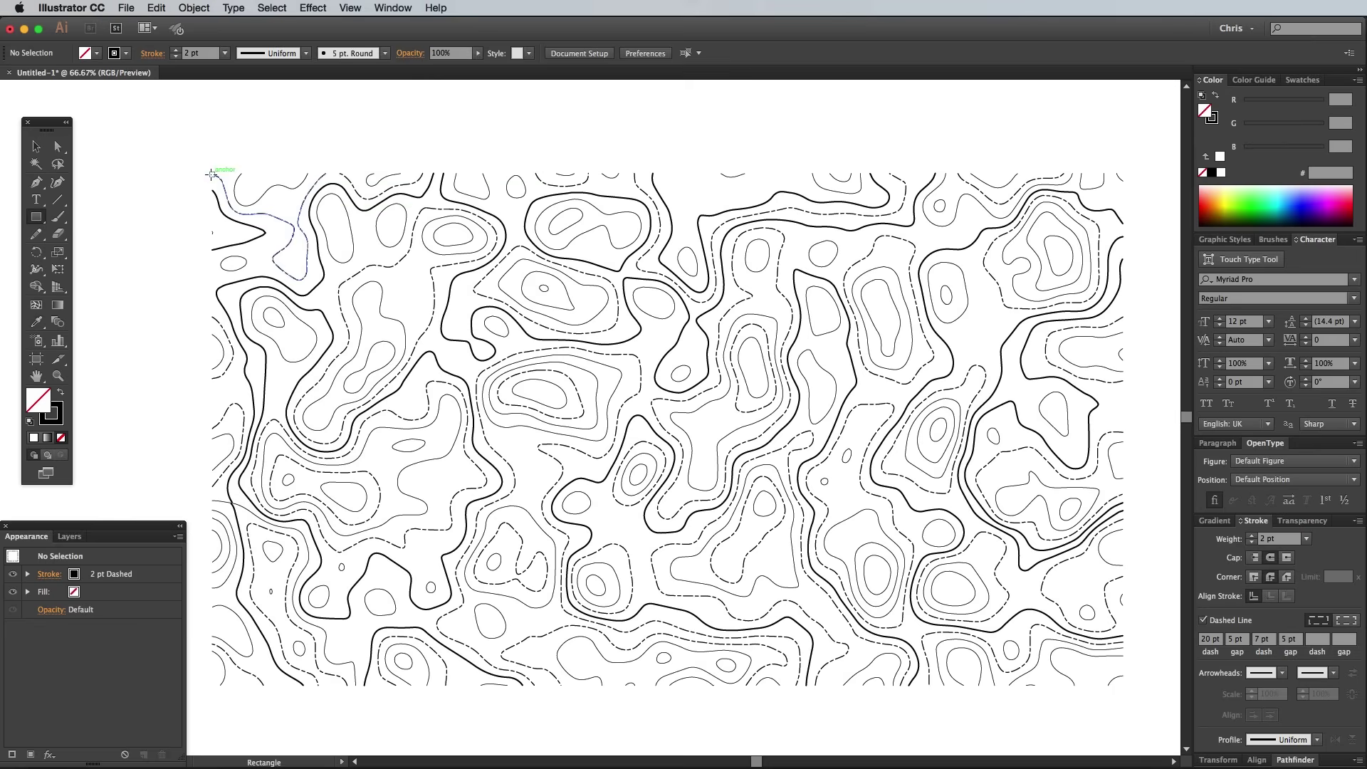
pyautogui.moveTo(211, 174); pyautogui.dragTo(1125, 687)
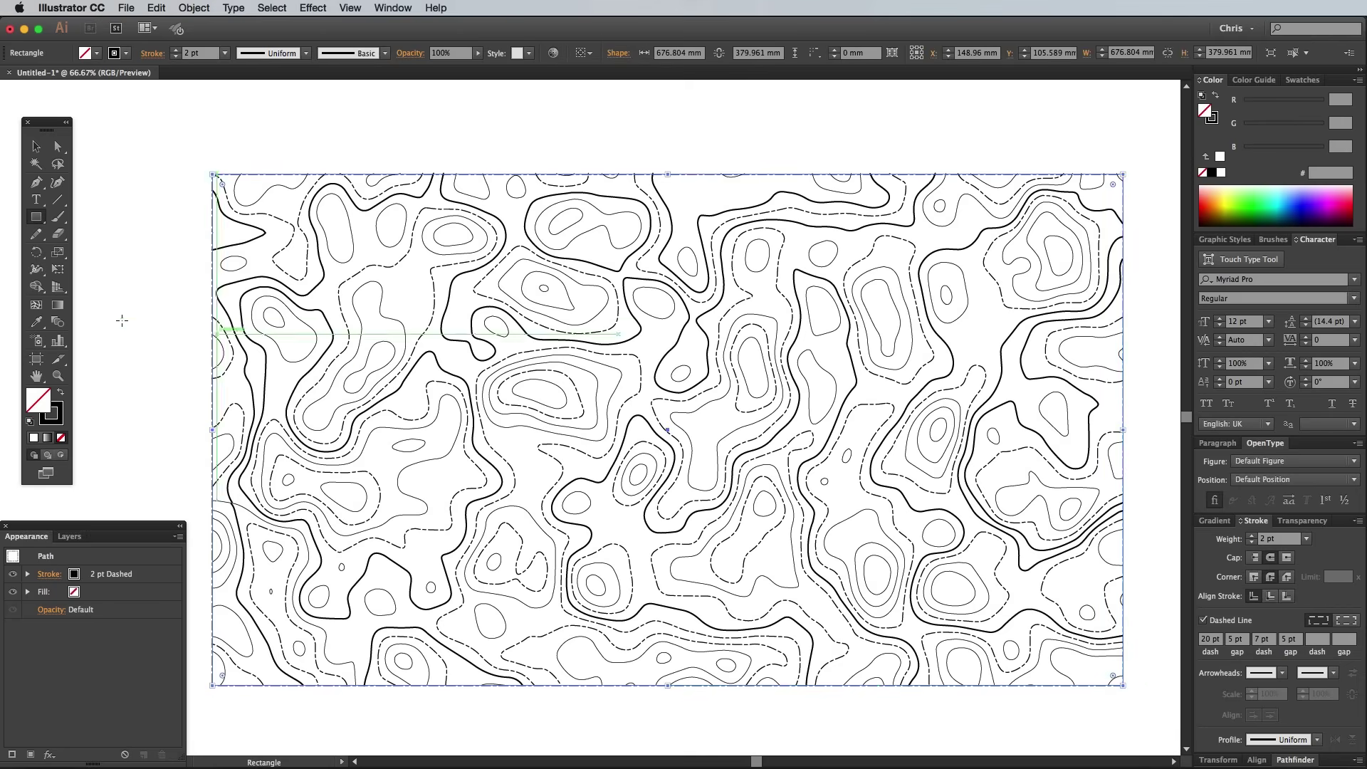
pyautogui.click(60, 421)
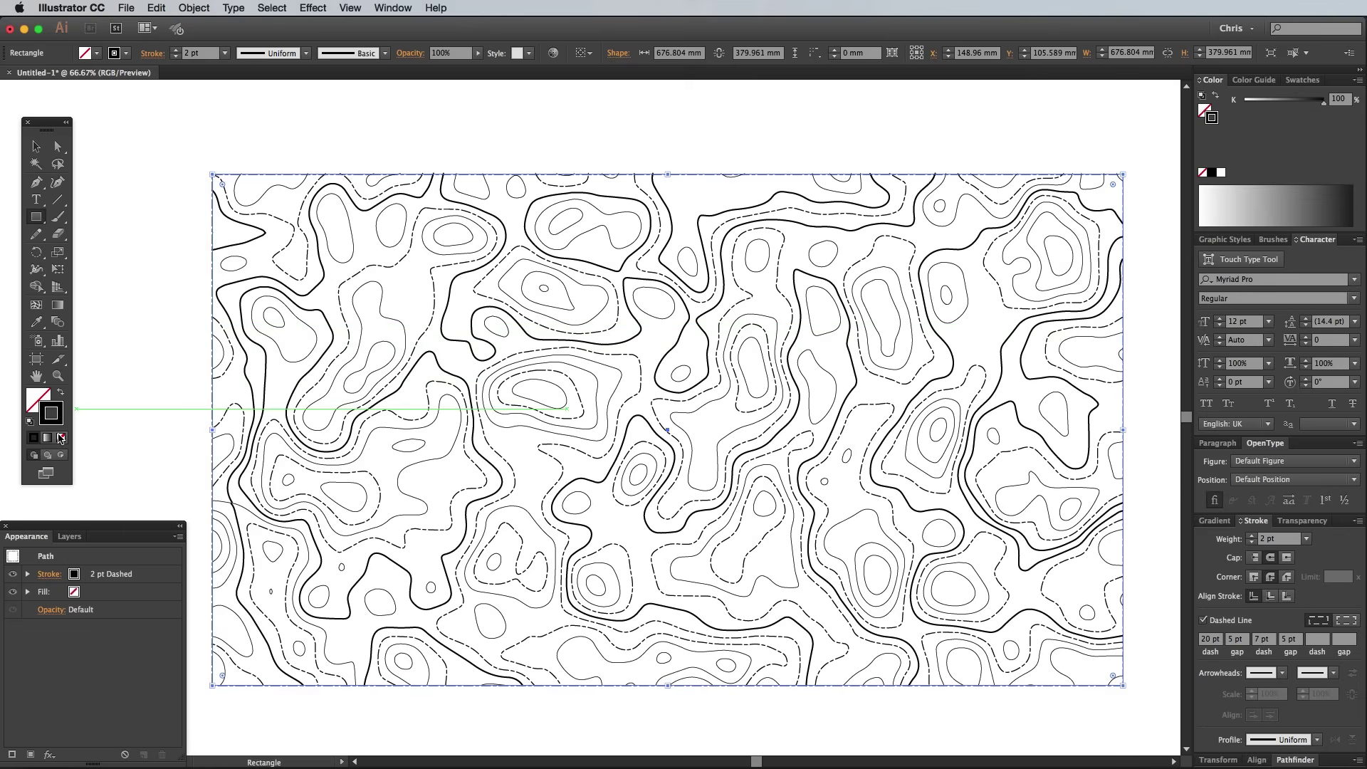
pyautogui.click(61, 437)
pyautogui.doubleClick(41, 398)
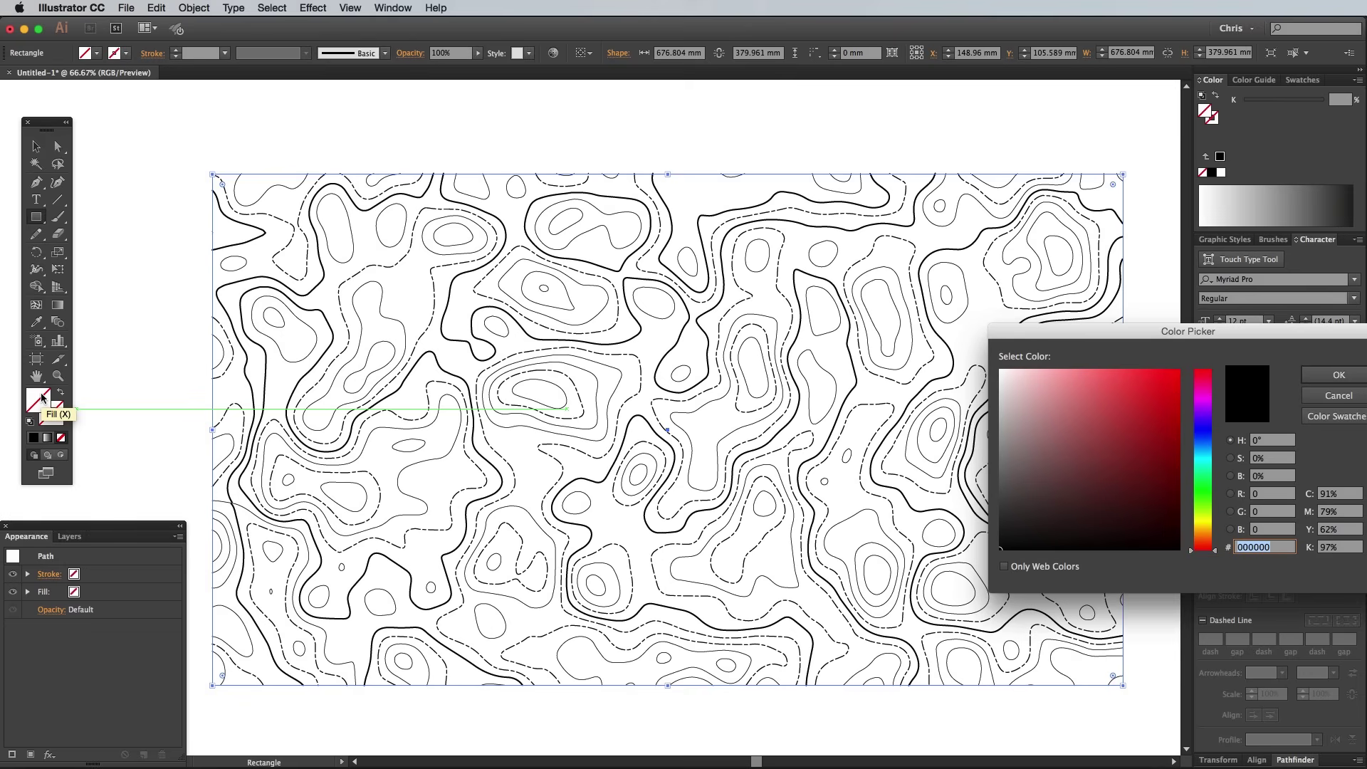
pyautogui.write('ede1d1')
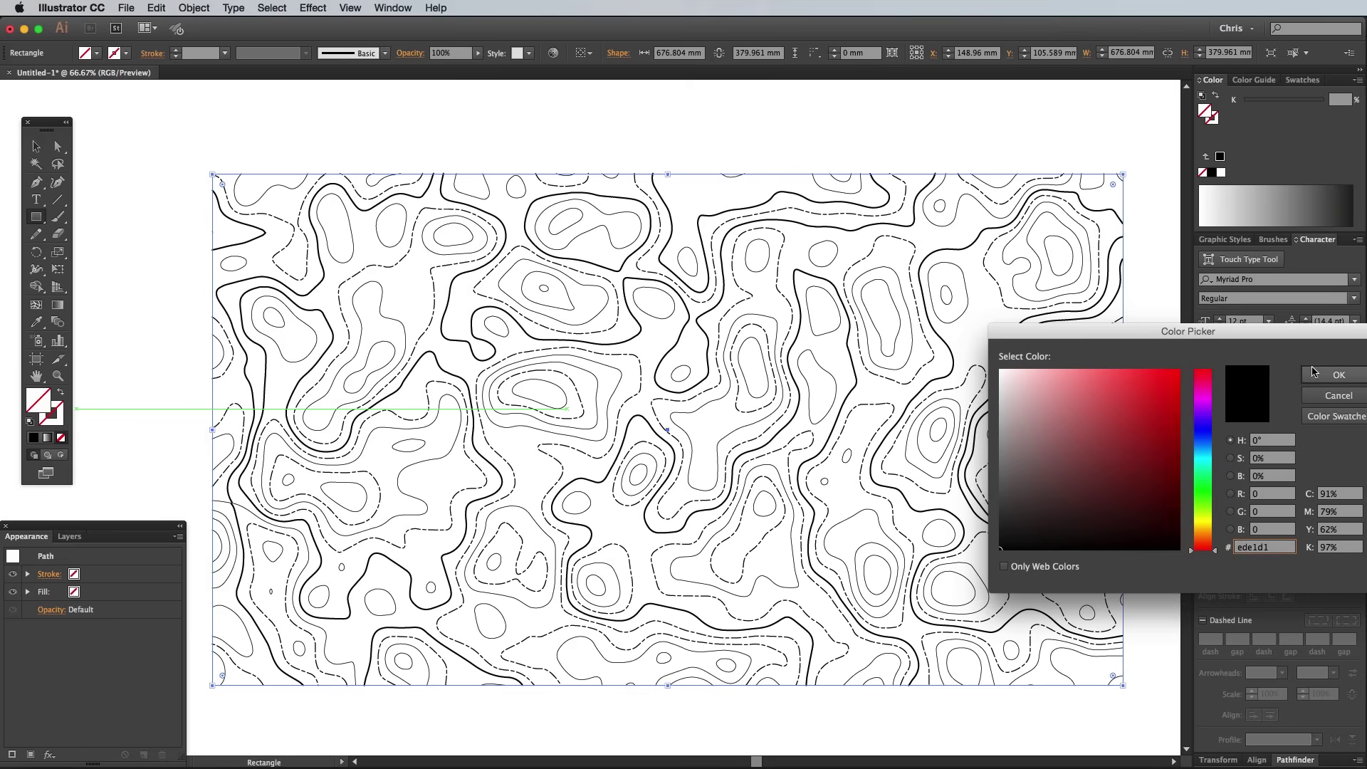
pyautogui.press('Tab')
pyautogui.click(1336, 375)
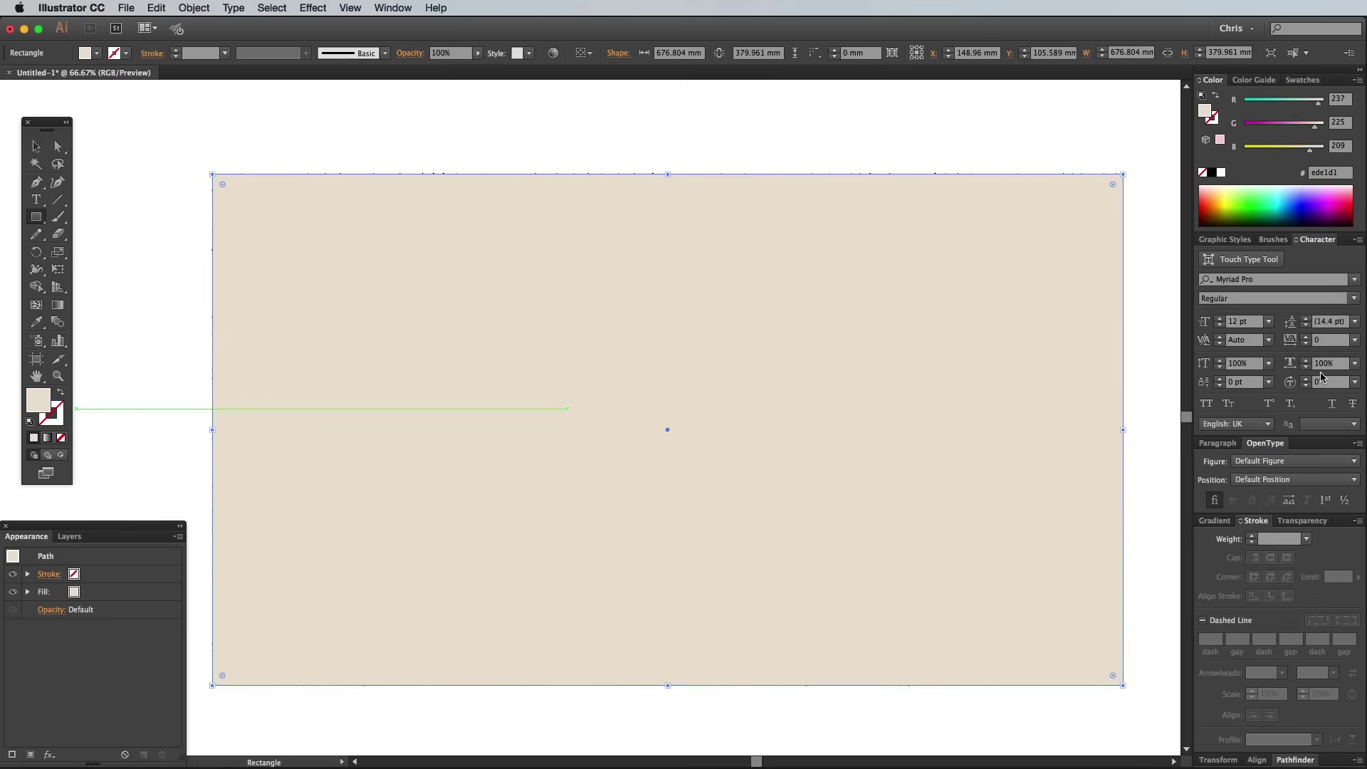
# Send the beige rectangle to the back, behind all the contour lines.
pyautogui.press('super')
pyautogui.press('super+shift+bracketleft')
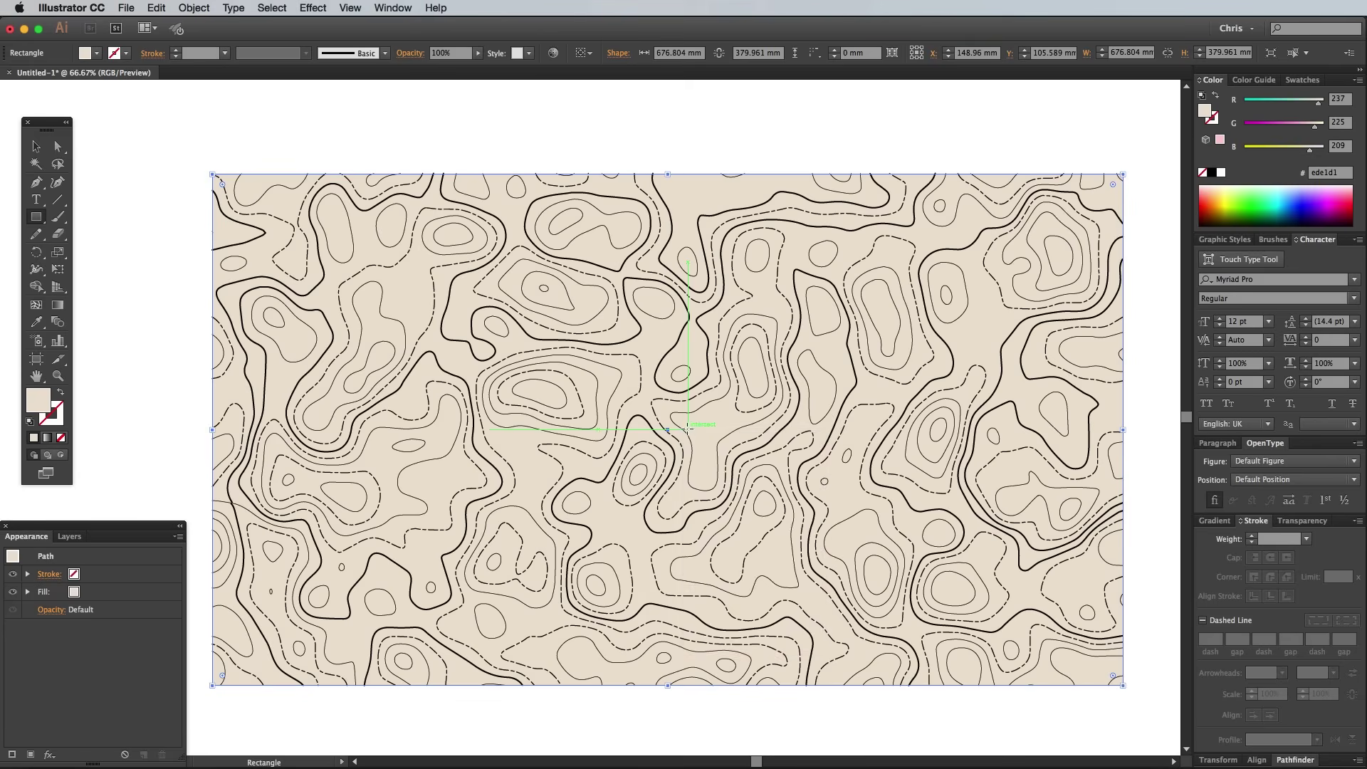
pyautogui.rightClick(686, 431)
pyautogui.moveTo(752, 627)
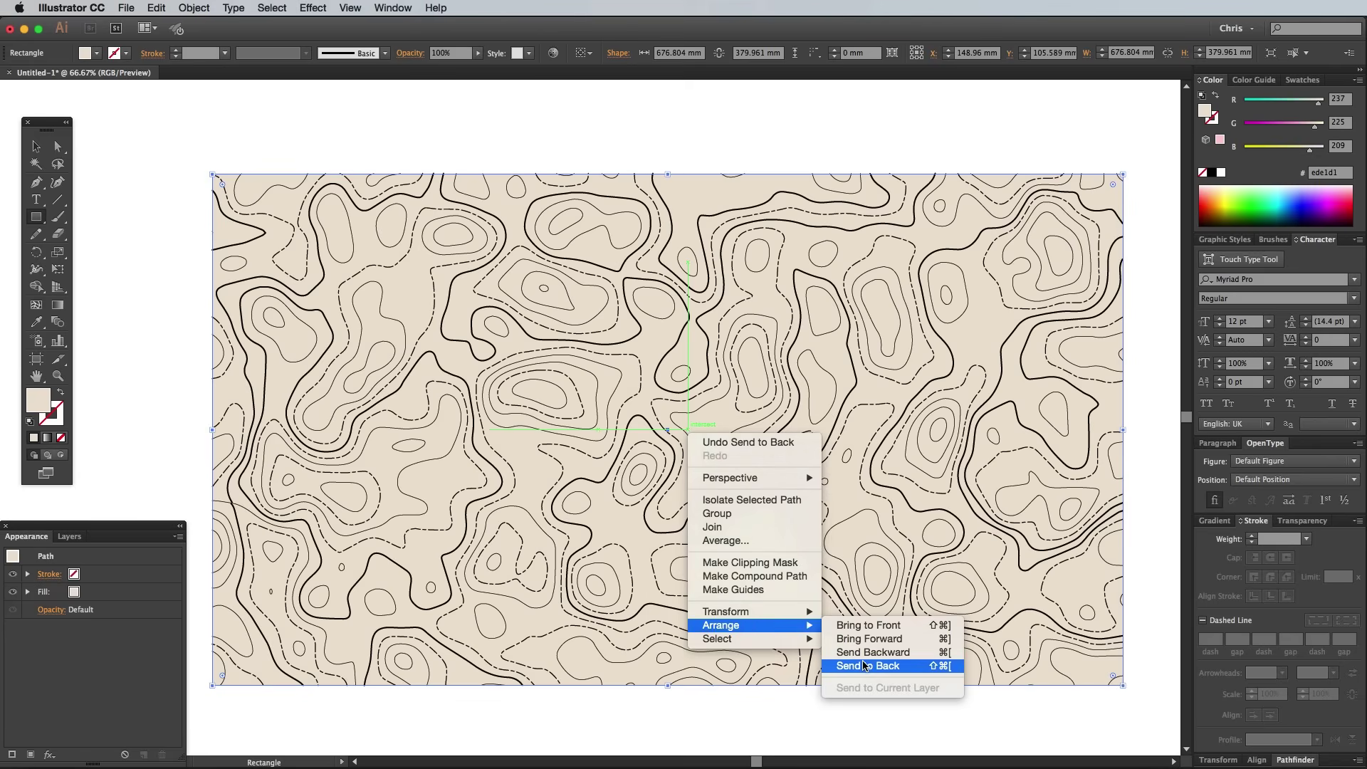
pyautogui.click(757, 716)
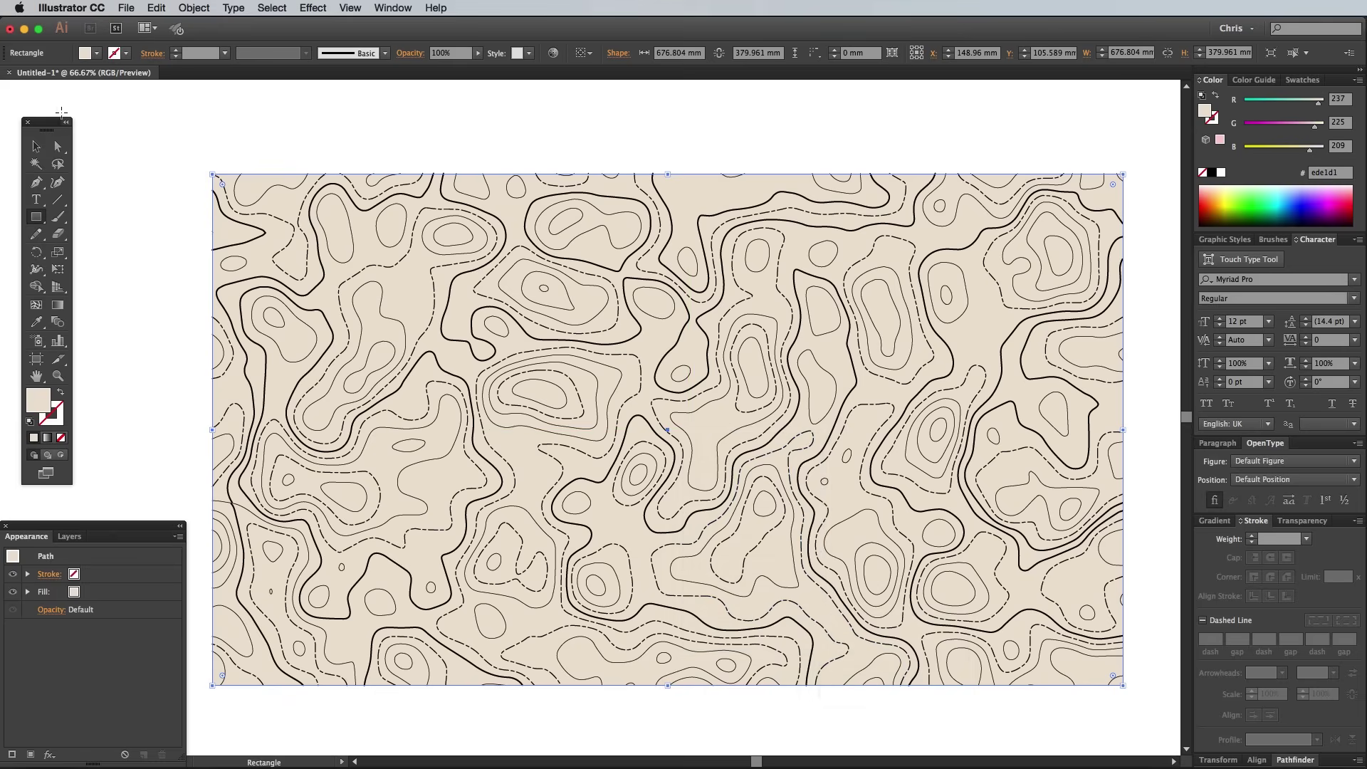
pyautogui.click(38, 146)
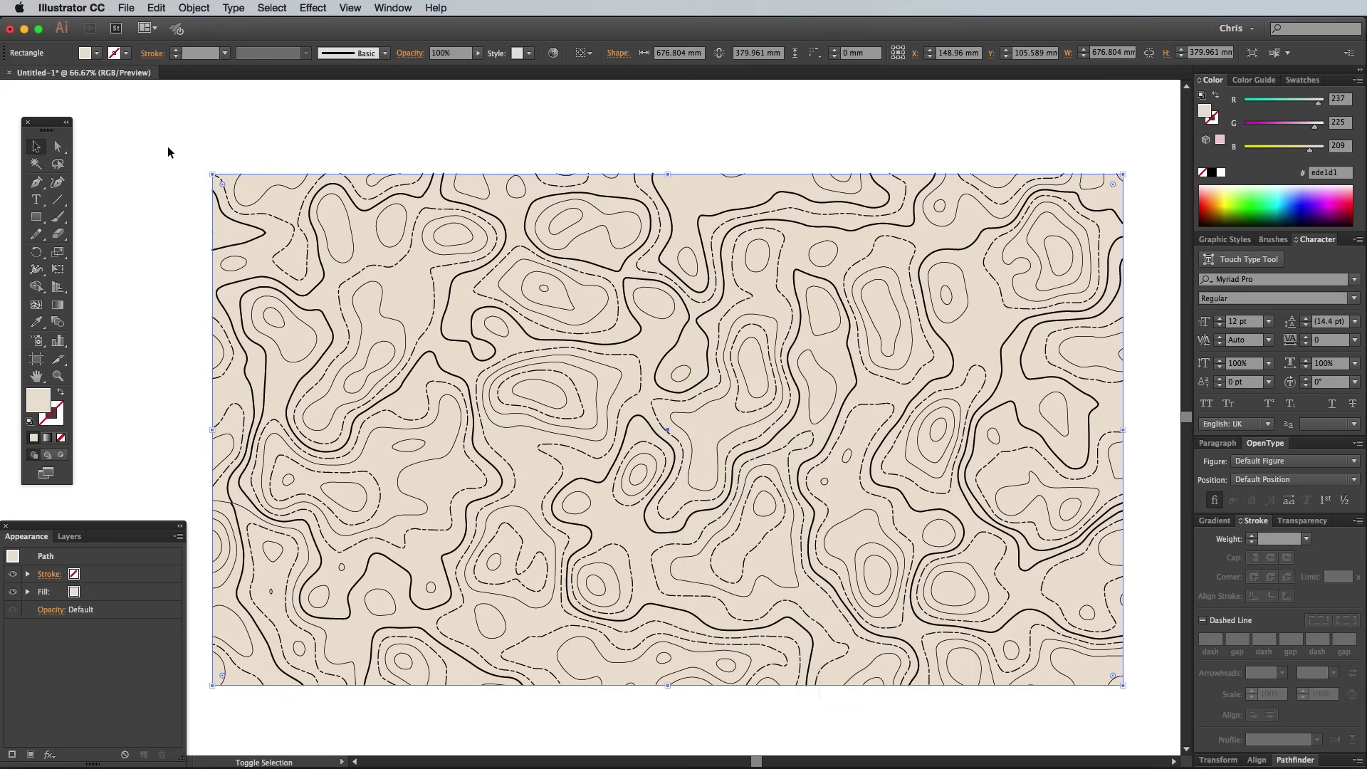
# Recolour the strokes of all contour lines to dark grey-blue #636874.
pyautogui.moveTo(169, 151); pyautogui.dragTo(1146, 728)
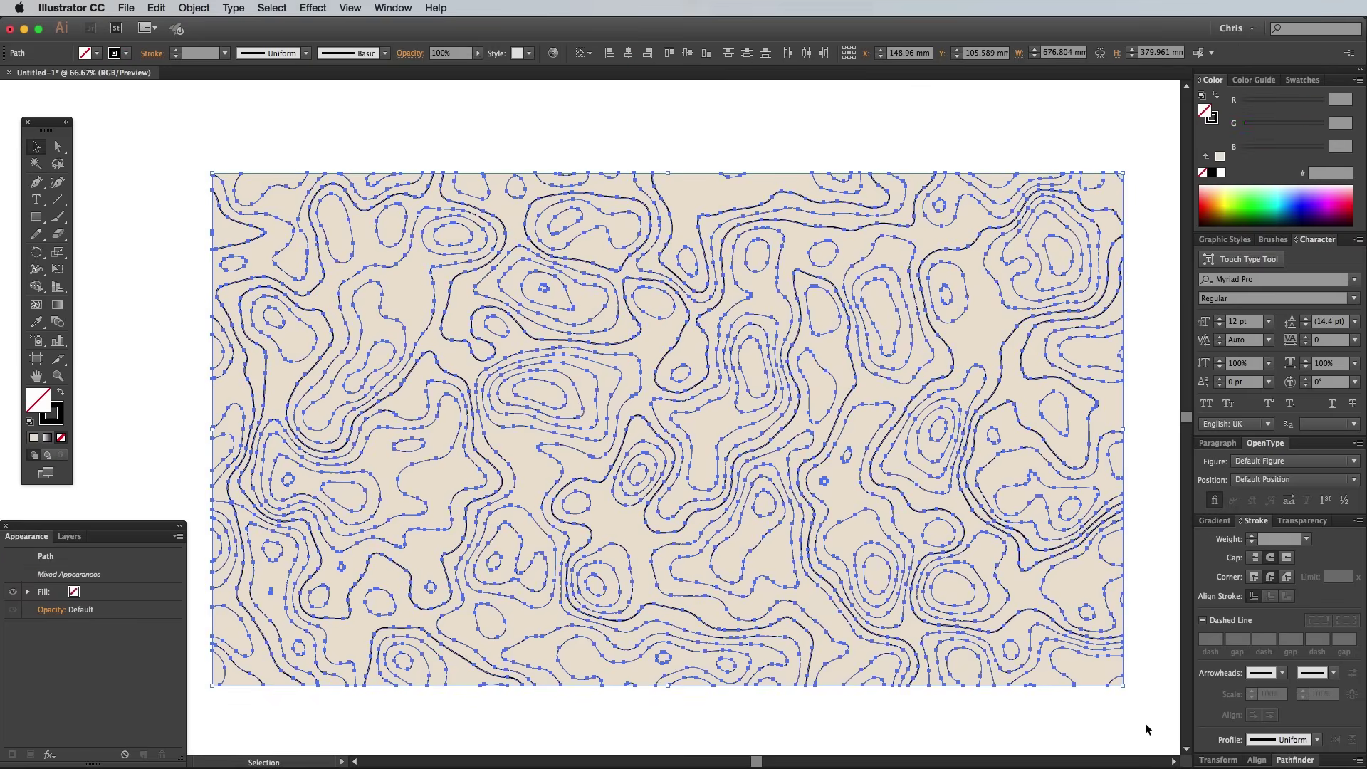
pyautogui.doubleClick(58, 421)
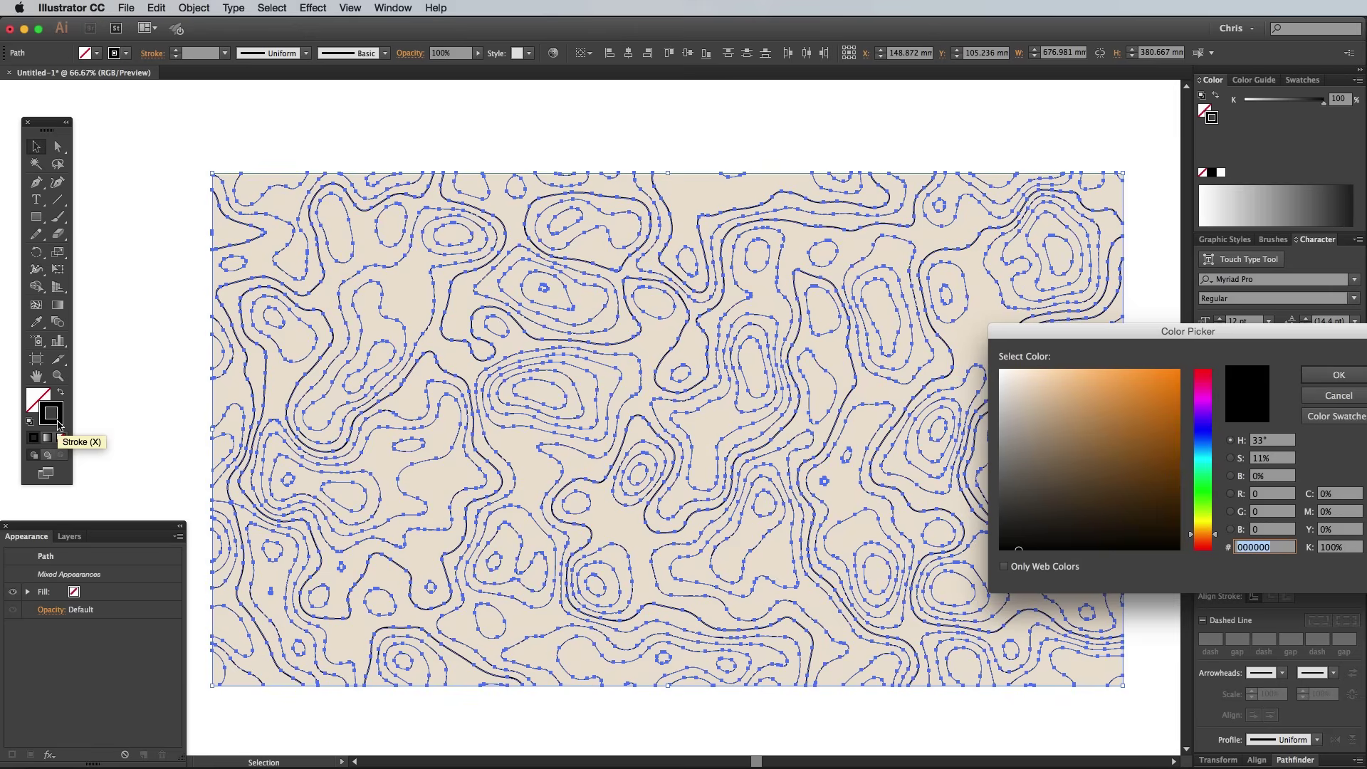
pyautogui.write('63687')
pyautogui.write('4')
pyautogui.press('Return')
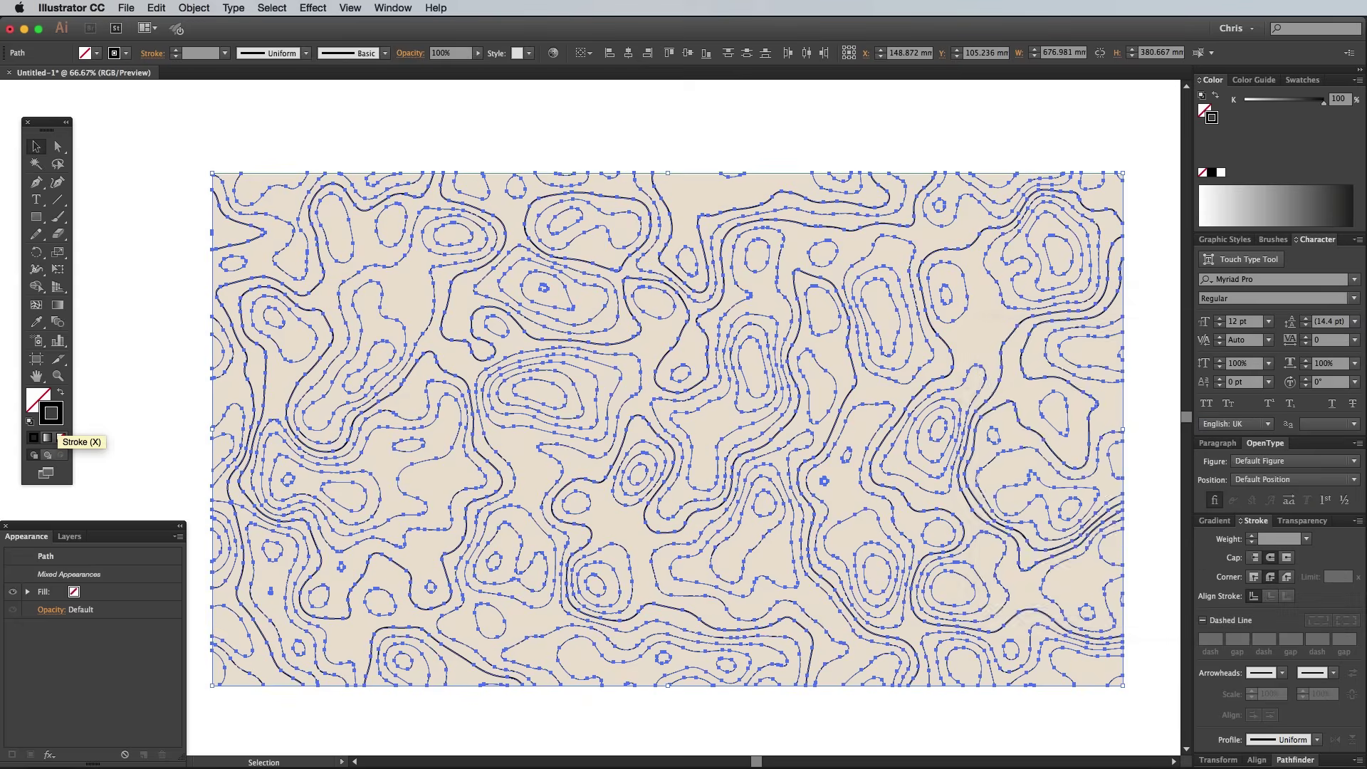
pyautogui.click(121, 175)
# Copy all the contour artwork and paste it into the Photoshop document.
pyautogui.press('super+a')
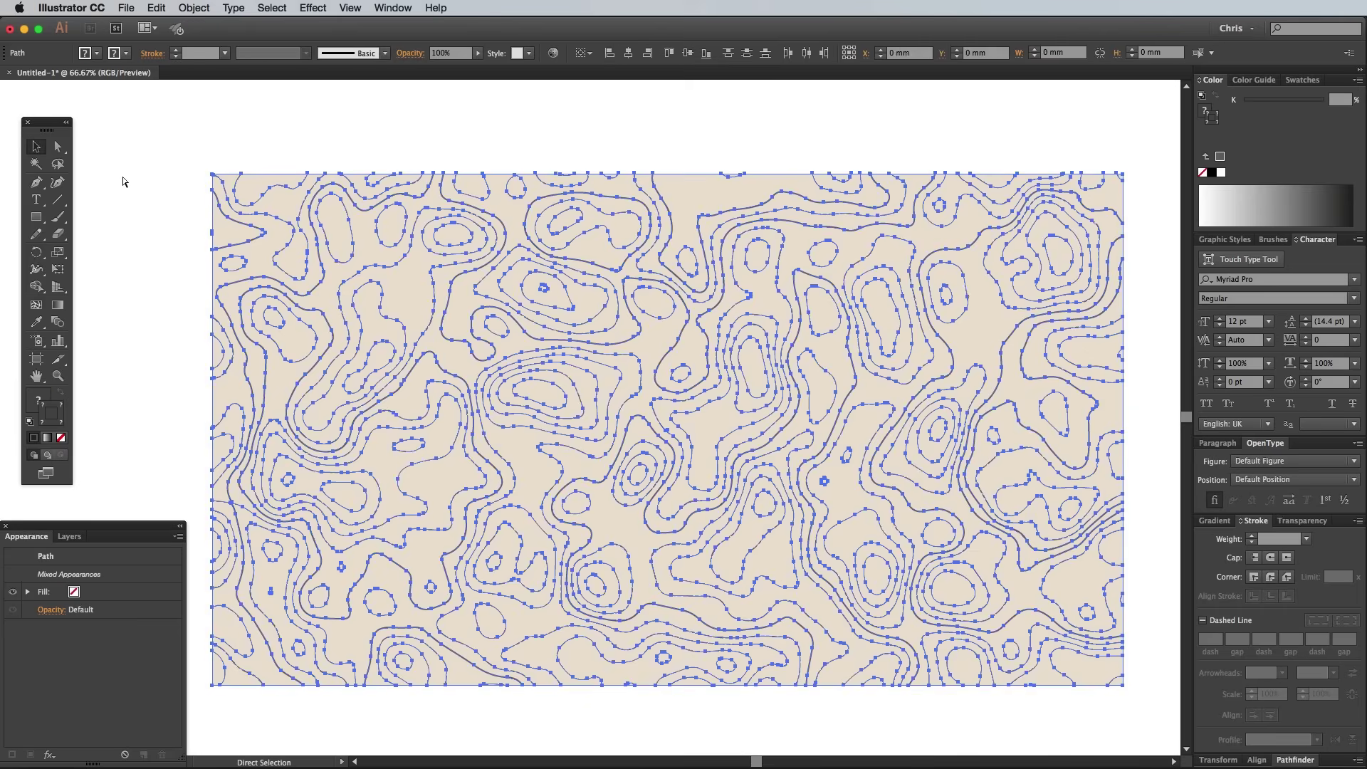
pyautogui.press('super+c')
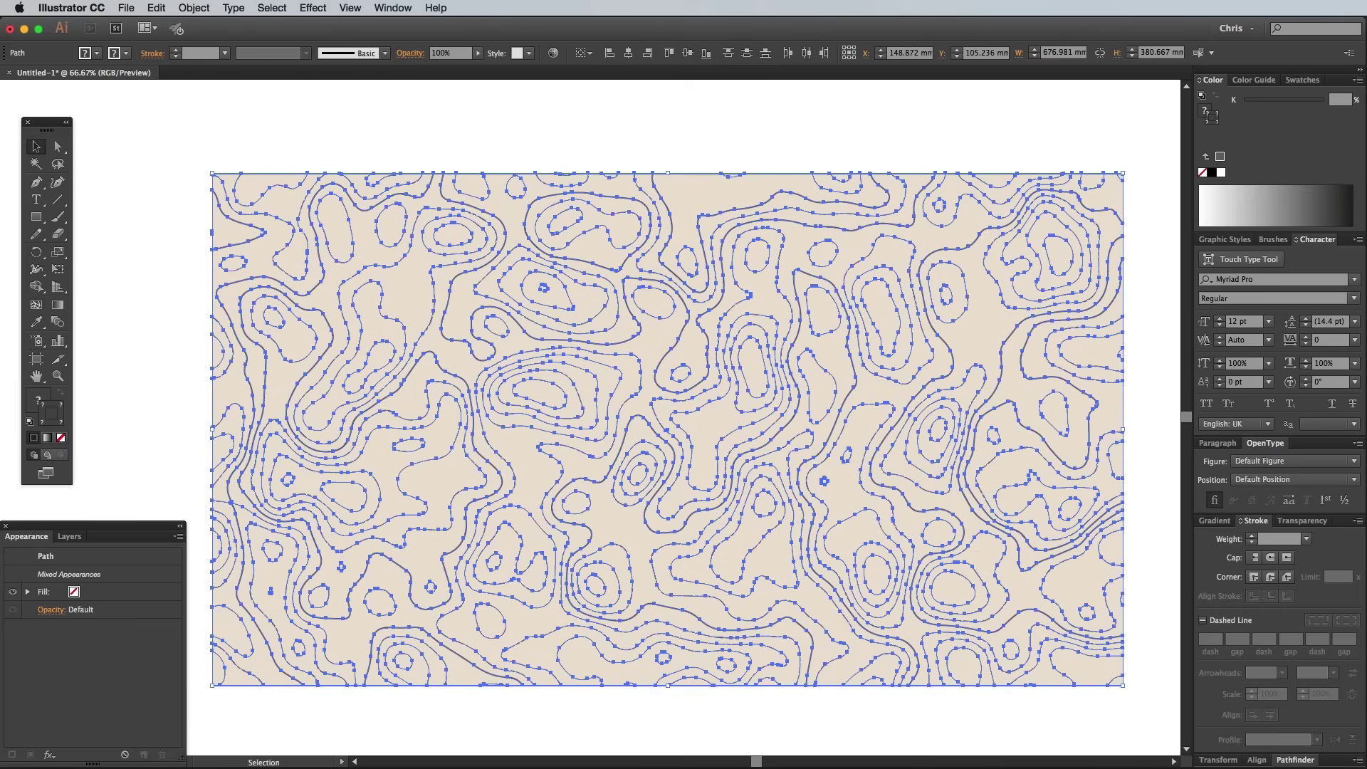
pyautogui.press('super+Tab')
pyautogui.press('super+v')
# Paste the contour artwork as pixels and commit it.
pyautogui.click(869, 473)
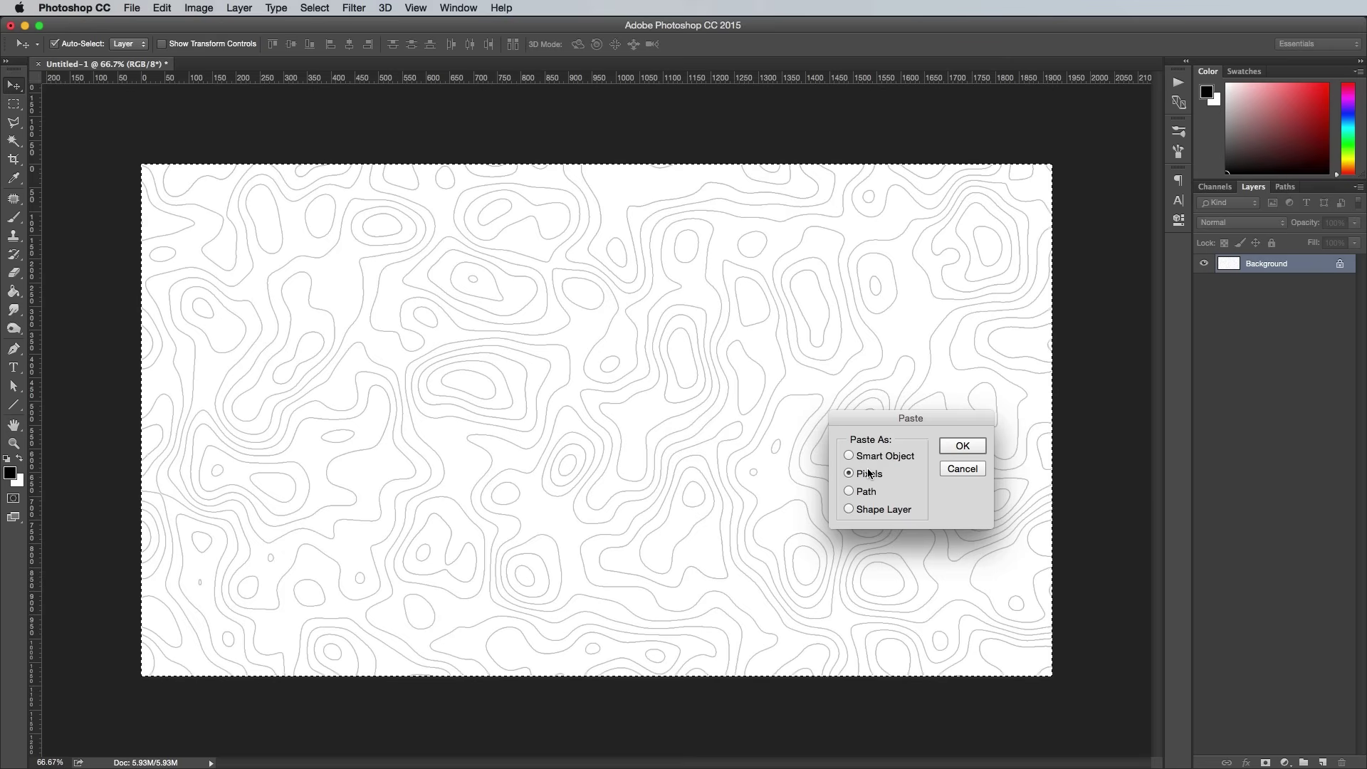
pyautogui.click(954, 447)
pyautogui.press('Return')
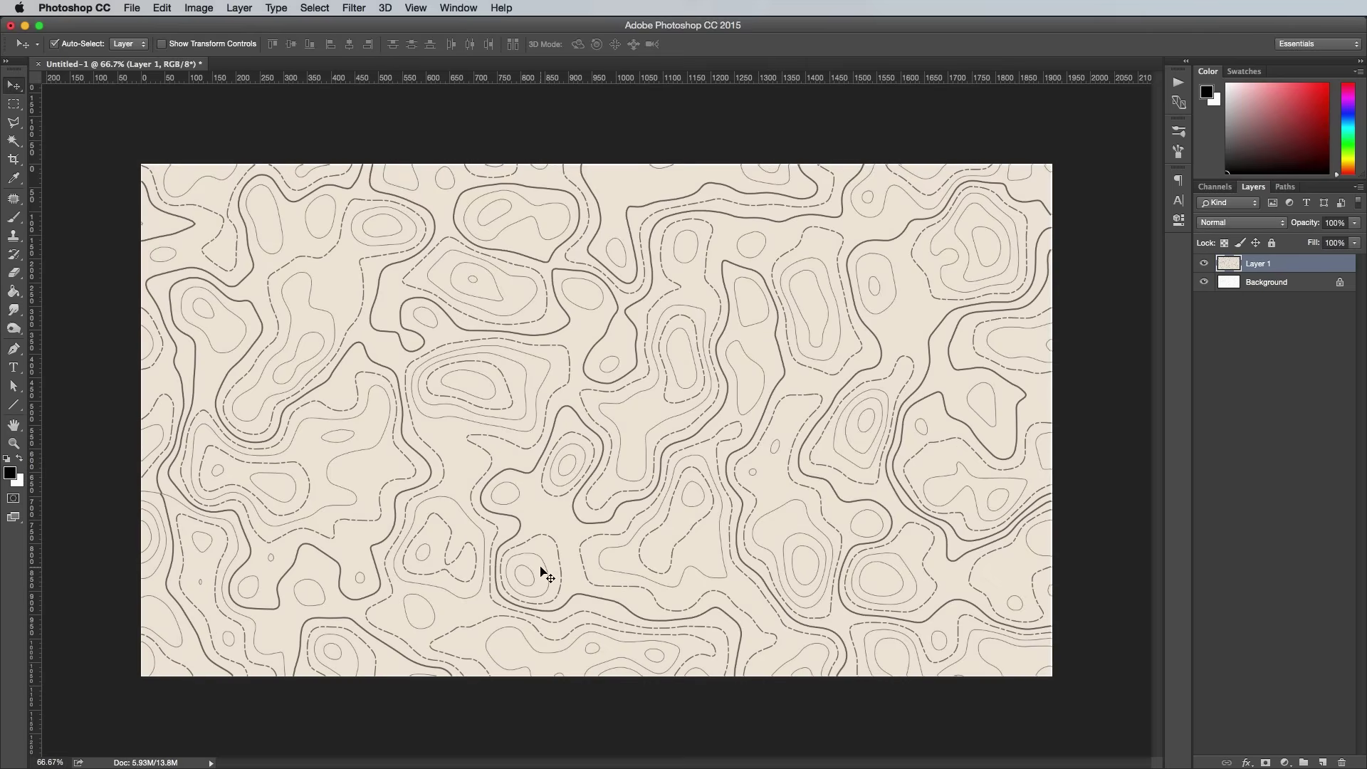
# Copy all of paper_texture_3.jpg and paste it into Untitled-1 as a new layer.
pyautogui.press('F11')
pyautogui.doubleClick(63, 68)
pyautogui.press('super+a')
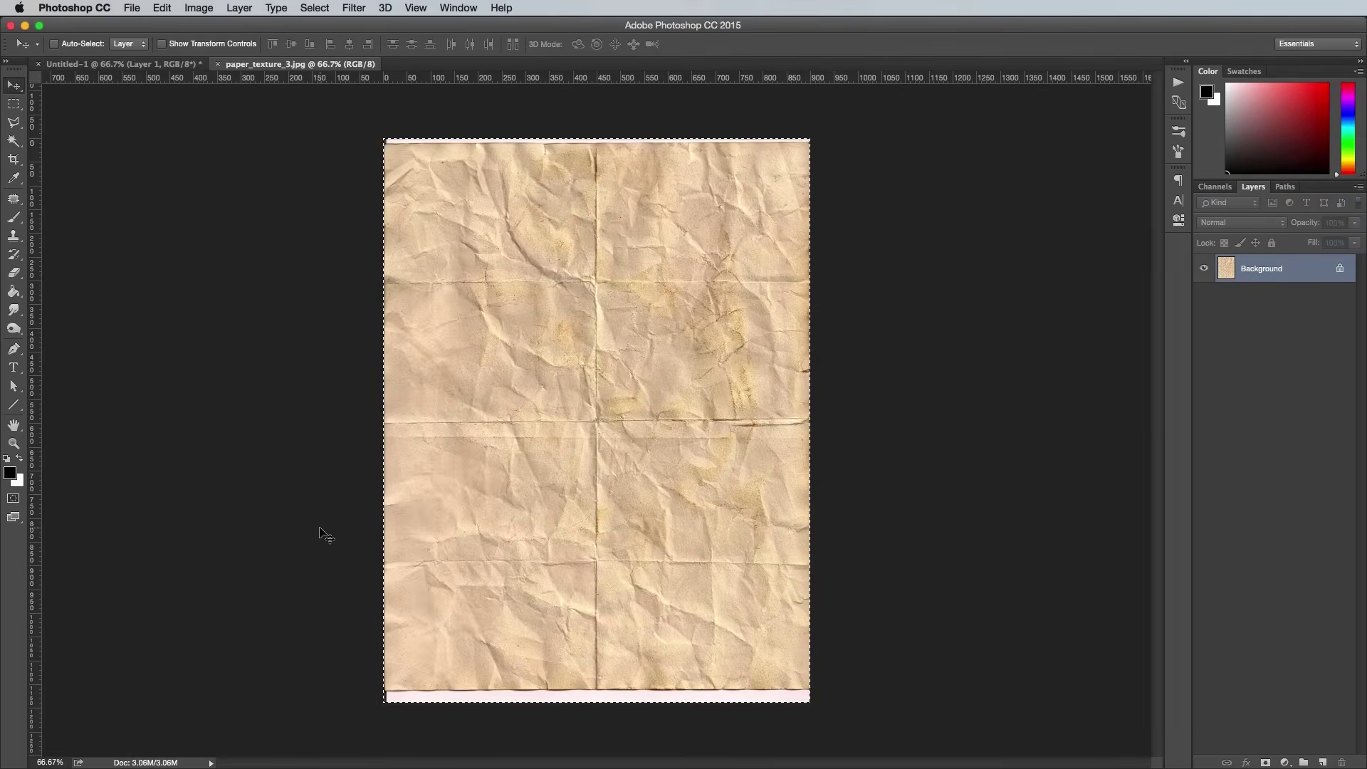
pyautogui.press('super+c')
pyautogui.press('super+w')
pyautogui.press('super+v')
# Rotate the paper -90°, scale it to cover the canvas, and blend it Multiply at 70% opacity.
pyautogui.press('super+t')
pyautogui.moveTo(869, 229); pyautogui.dragTo(1074, 86)
pyautogui.press('Return')
pyautogui.moveTo(841, 426); pyautogui.dragTo(841, 411)
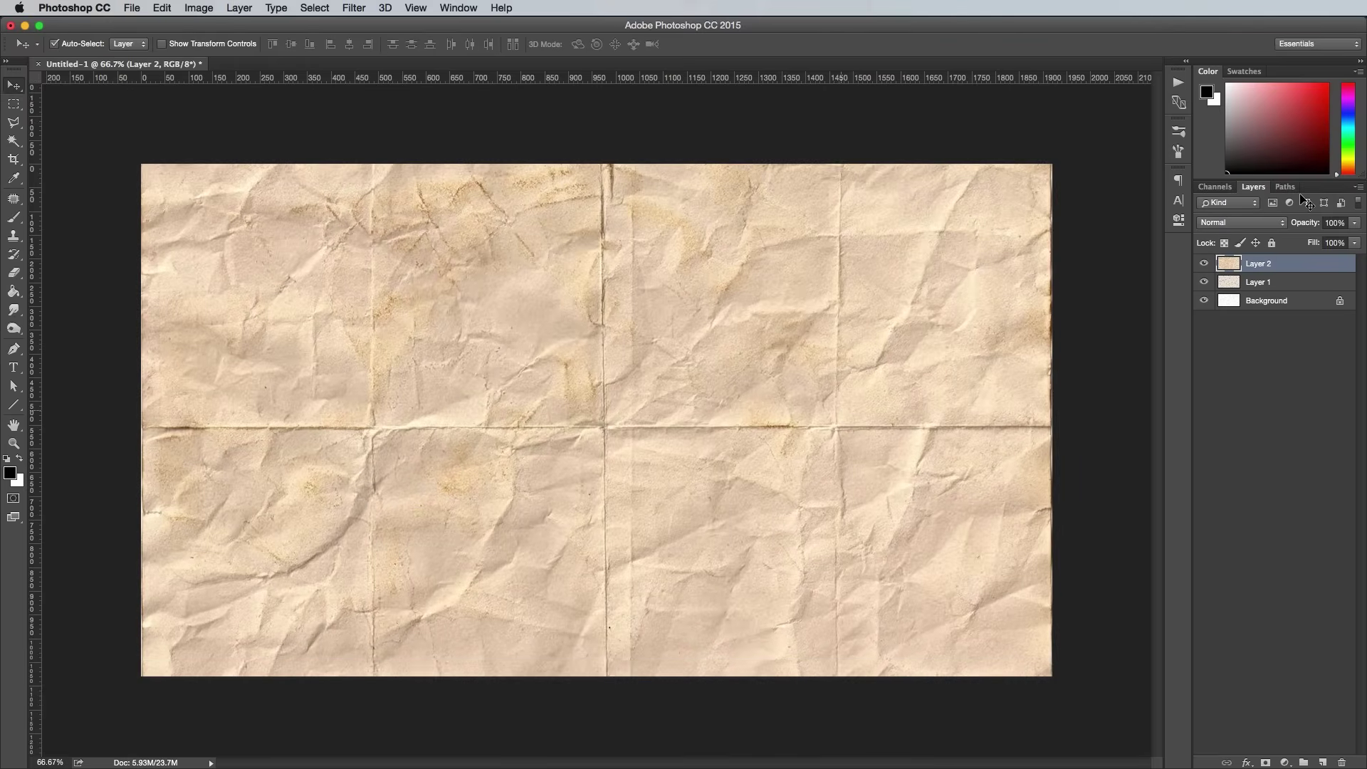
pyautogui.click(1256, 223)
pyautogui.click(1242, 264)
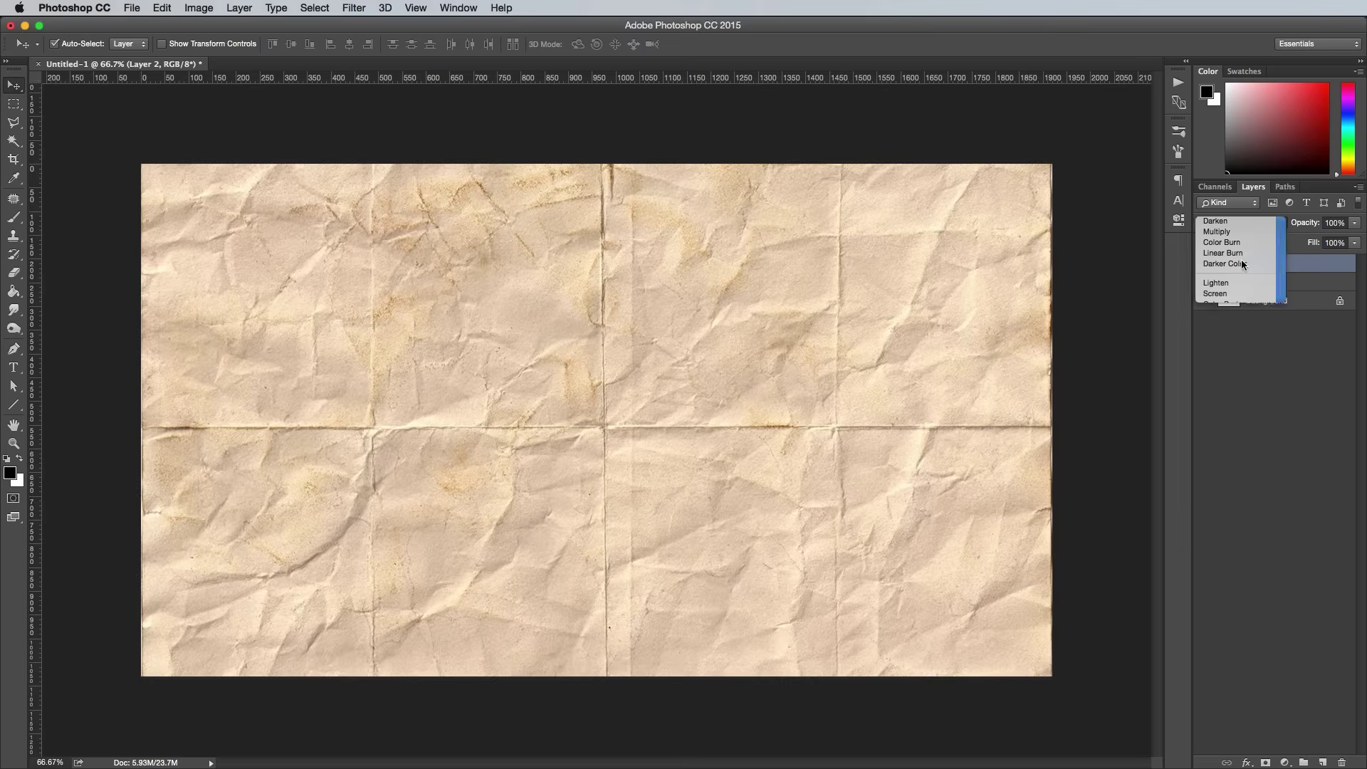
pyautogui.press('7')
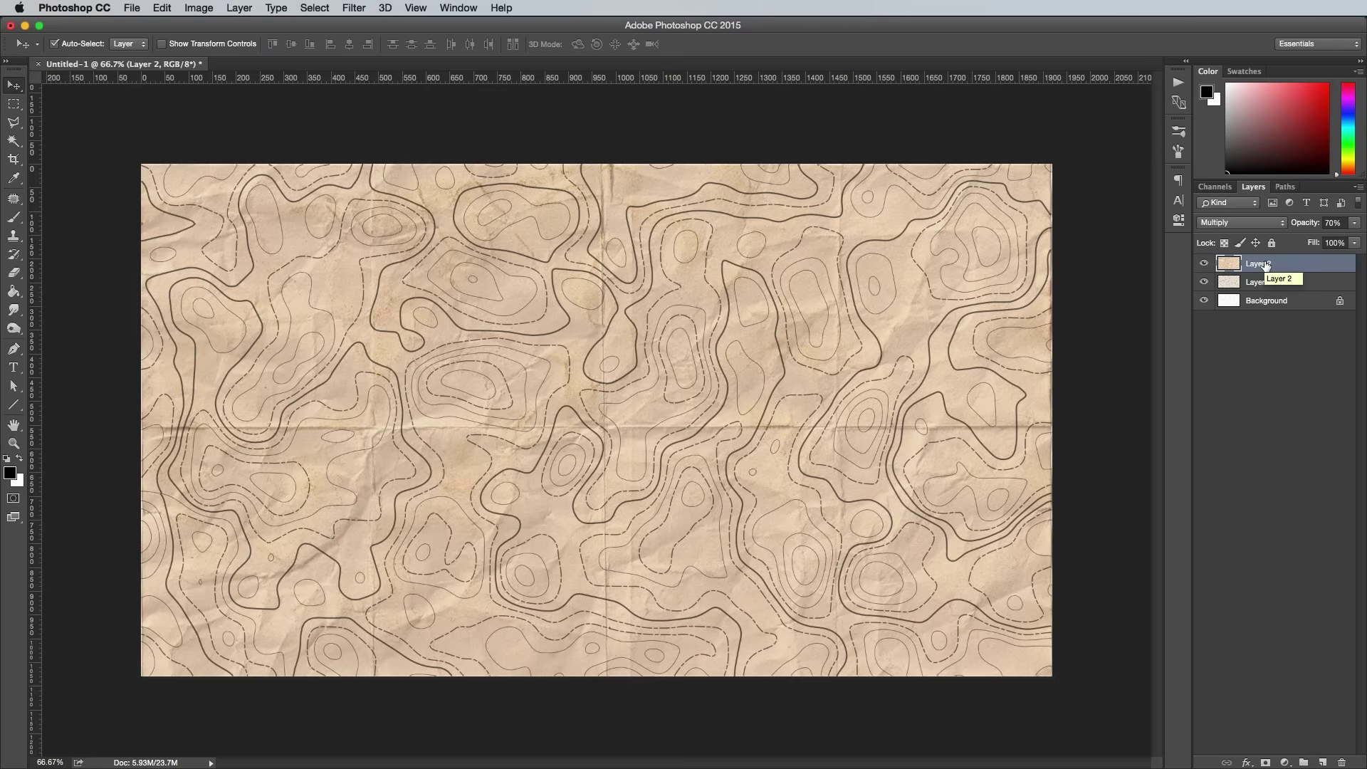